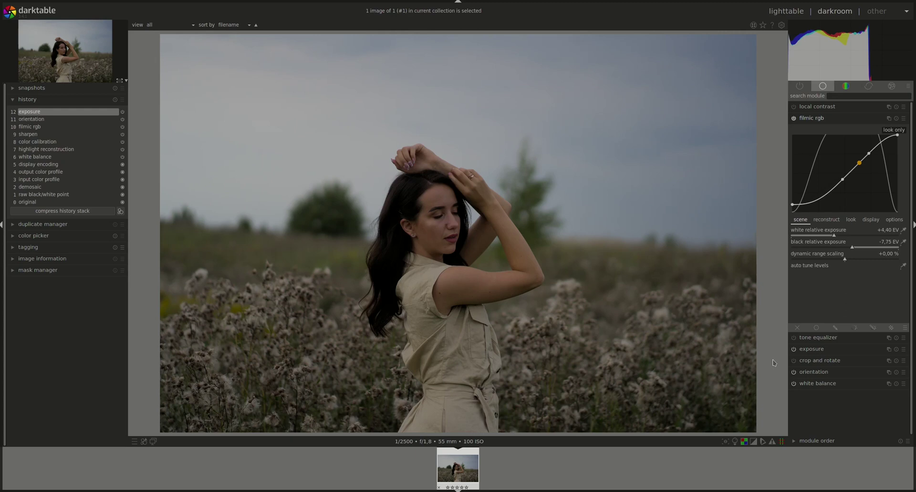
- Set the demosaicing method to AMaZE (slow) in the demosaic module
click(799, 87)
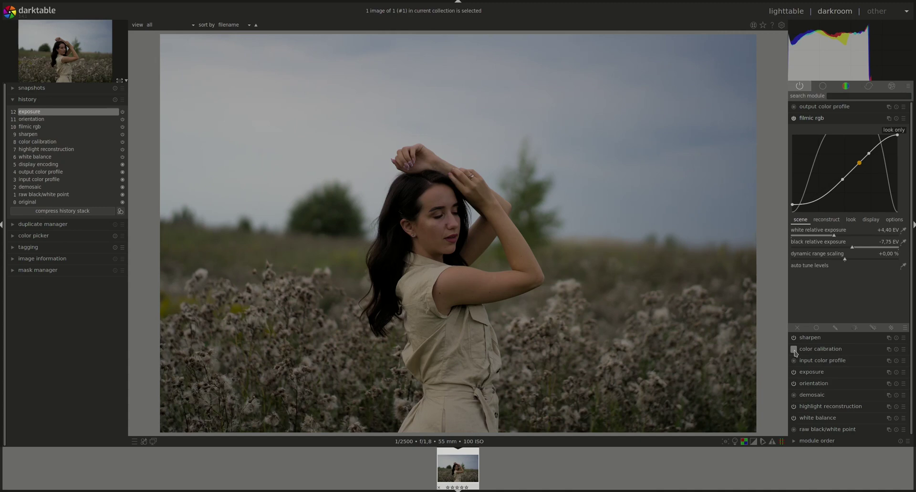
click(812, 395)
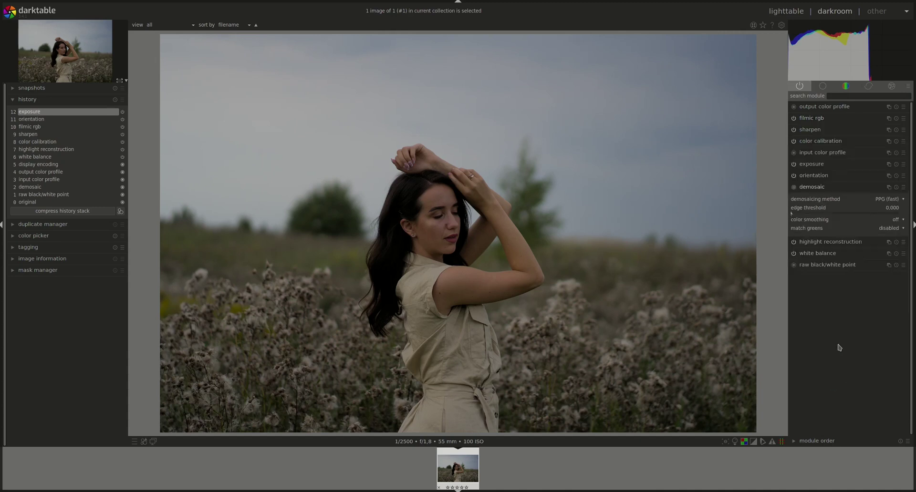
click(898, 202)
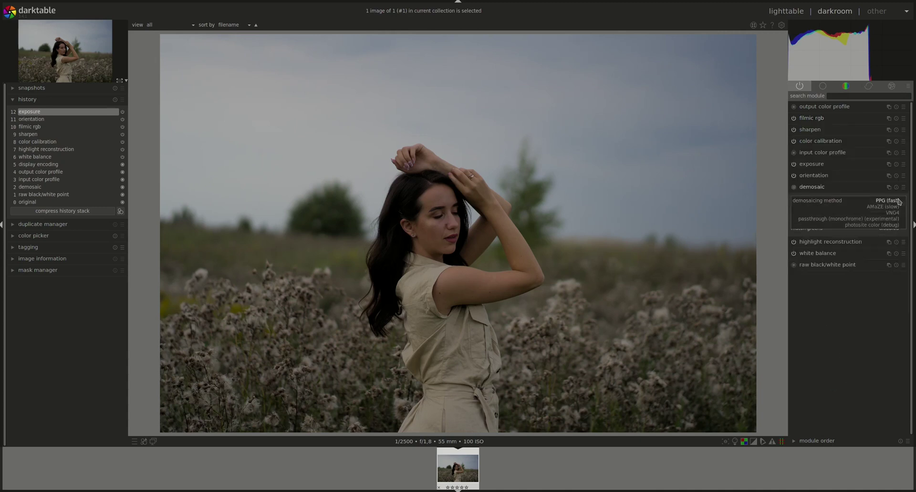
click(888, 209)
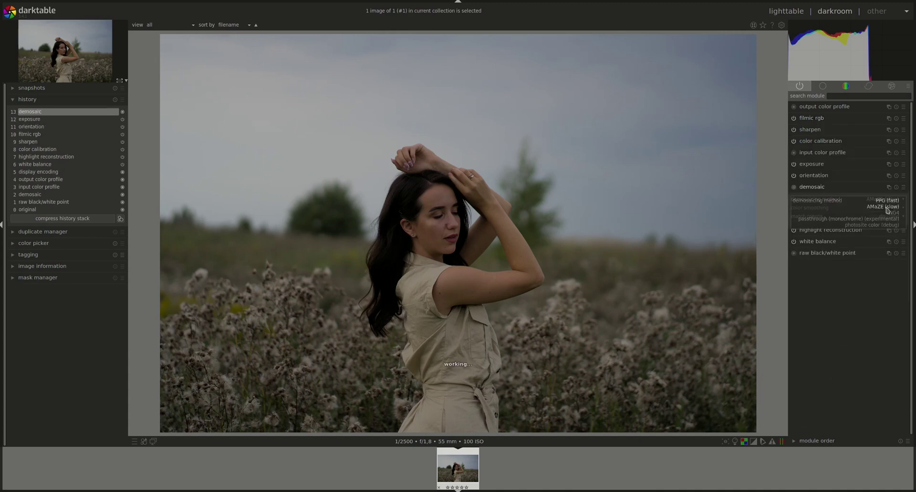
click(813, 187)
- Crop the photo from its upper-right corner to about 4700 px wide, keeping the original image aspect
click(822, 91)
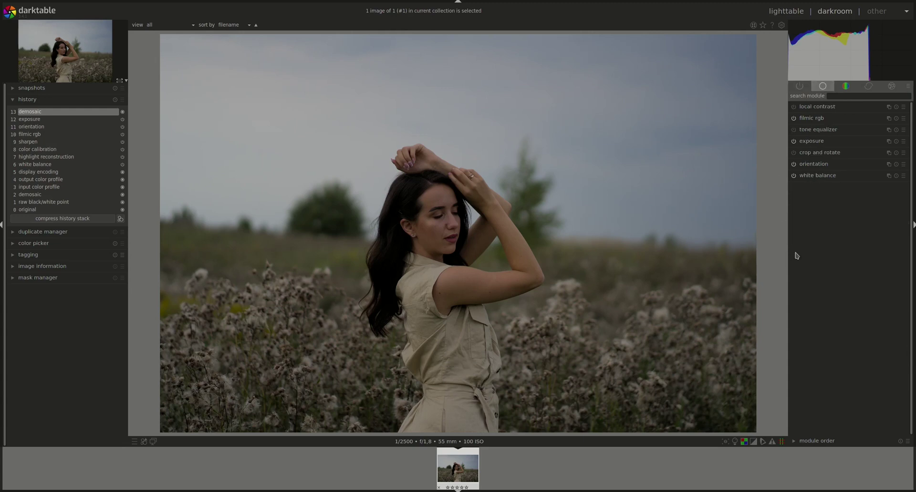
click(817, 153)
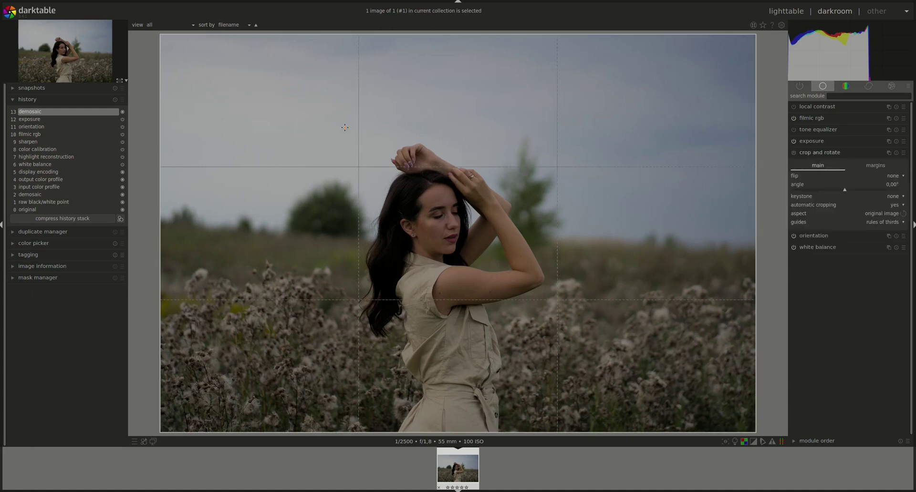
drag(747, 40, 593, 108)
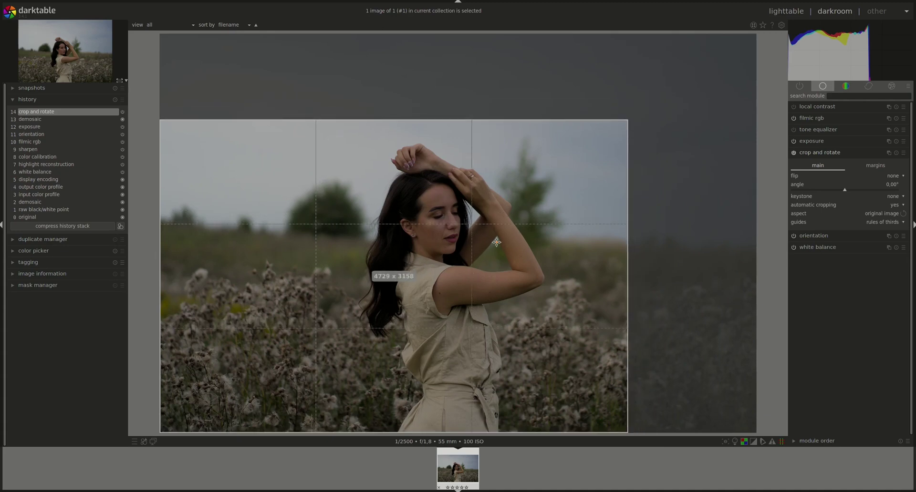
drag(621, 128, 617, 130)
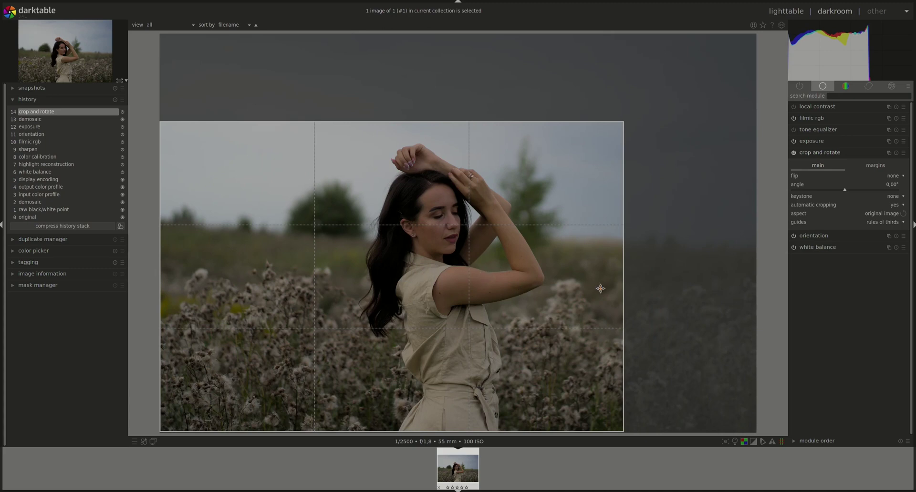
click(834, 154)
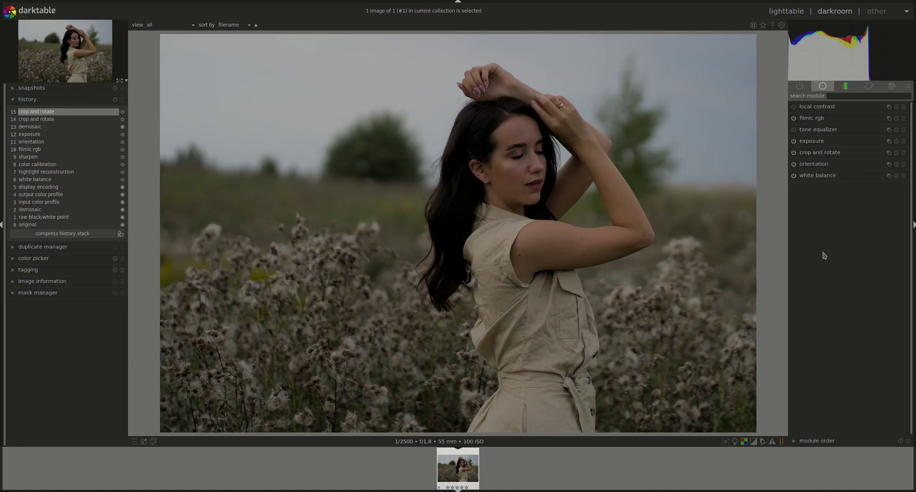
- Pick the color calibration illuminant from the whole image and compare the result with the previous history state
click(825, 177)
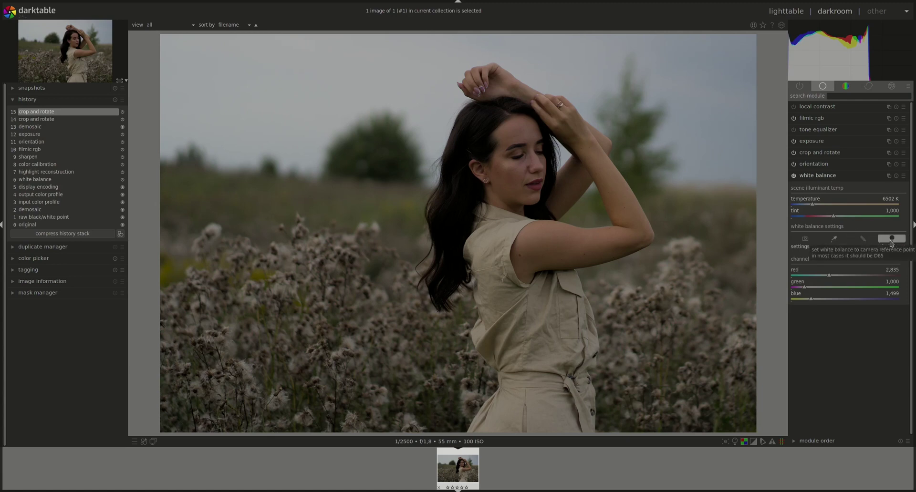
click(819, 178)
click(851, 89)
click(818, 135)
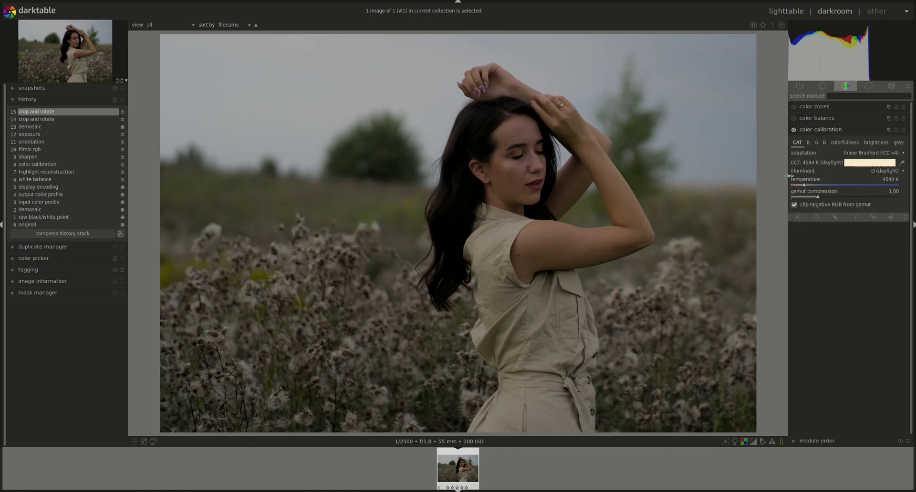
click(900, 165)
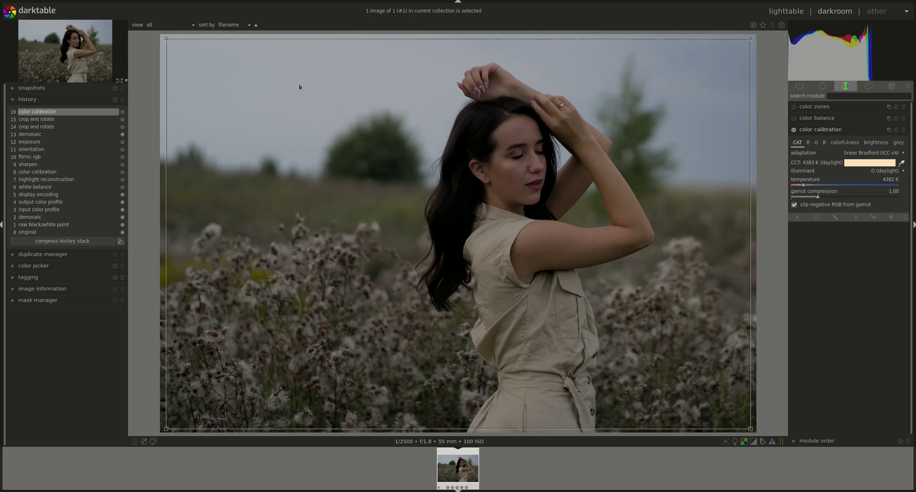
click(80, 122)
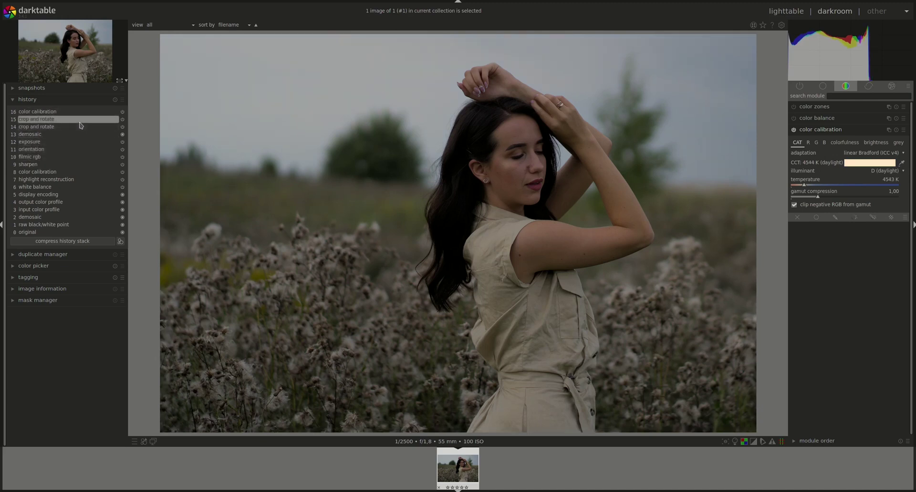
click(71, 112)
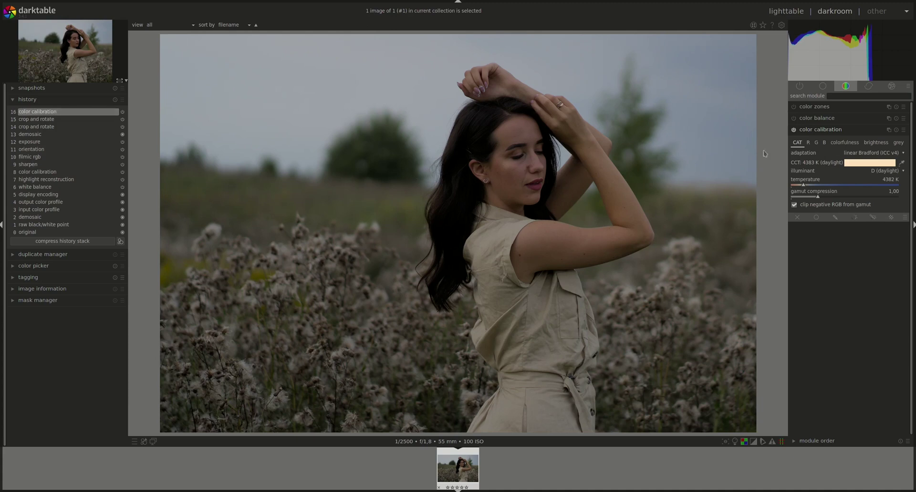
- Try the AI illuminant detection from the image for color calibration
click(902, 173)
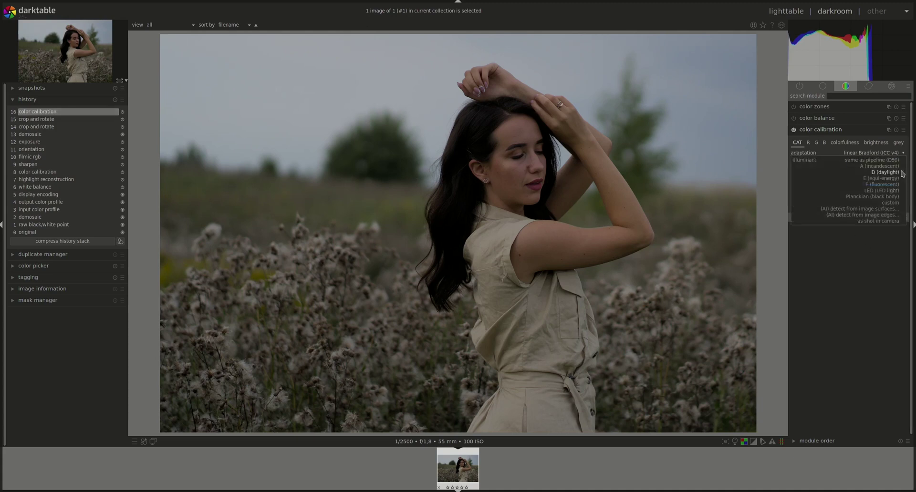
click(888, 215)
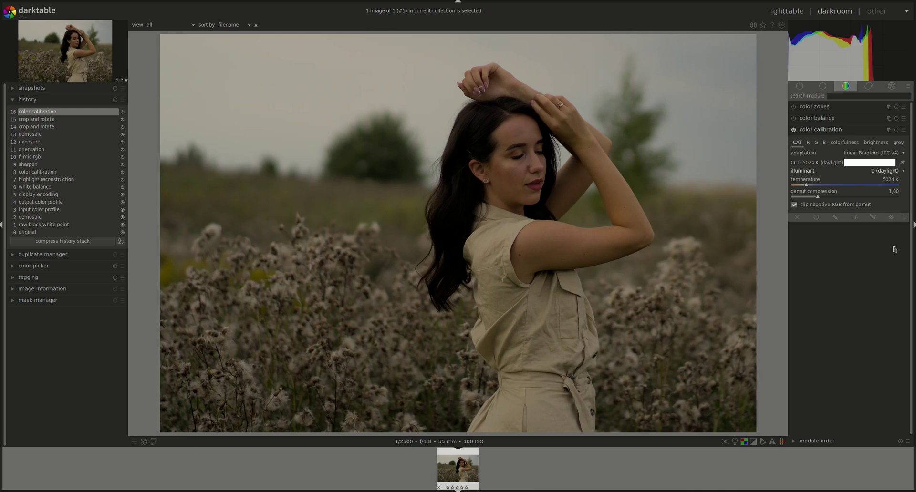
click(891, 173)
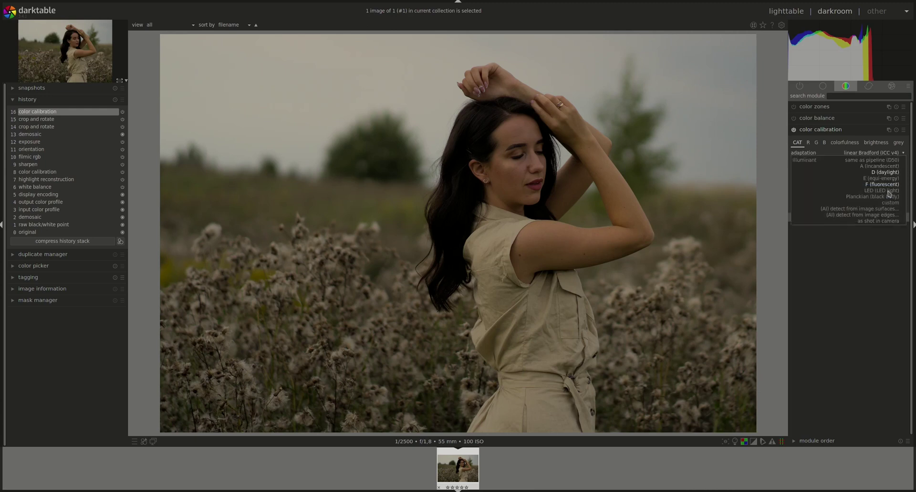
click(883, 216)
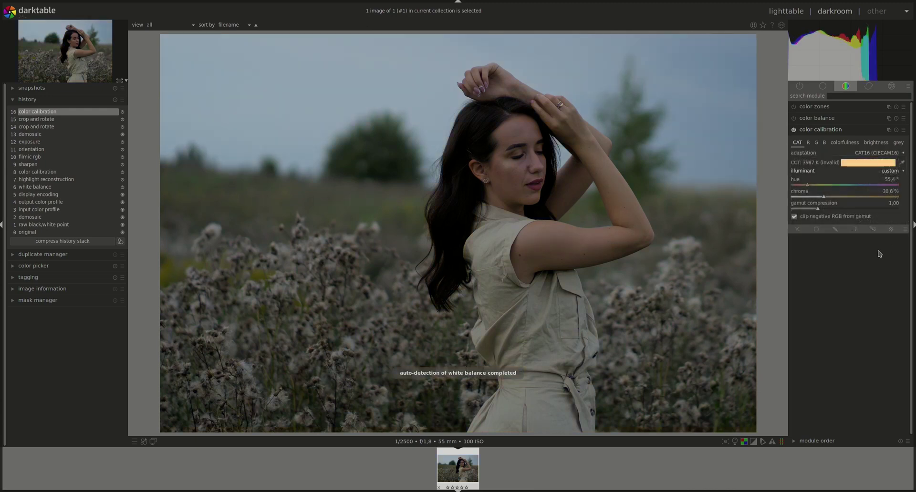
click(899, 172)
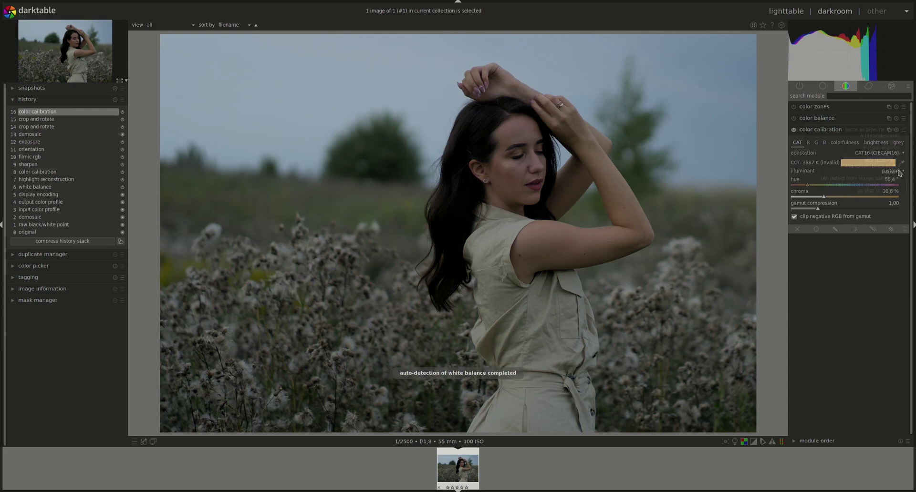
- Repick the color calibration illuminant from the whole image to replace the AI detection
click(901, 163)
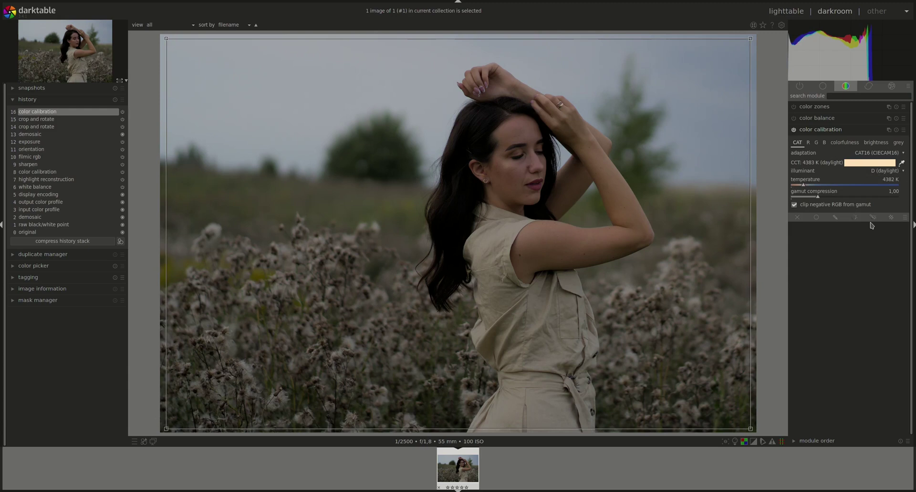
click(825, 130)
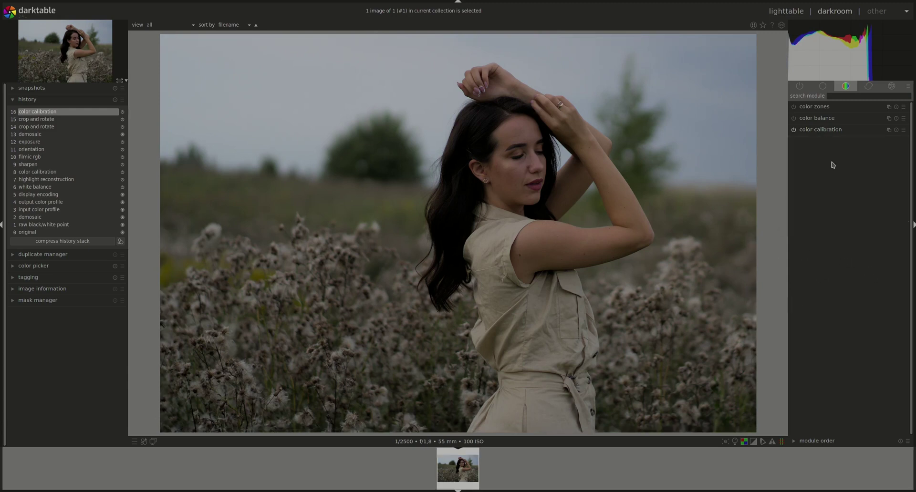
- Raise the photo's exposure to 2.79 EV in the exposure module
click(822, 88)
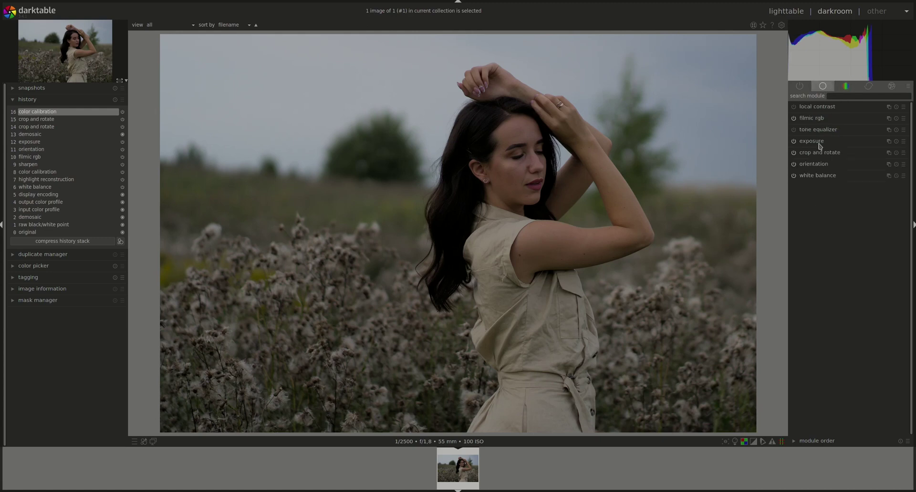
click(819, 143)
drag(854, 180, 894, 180)
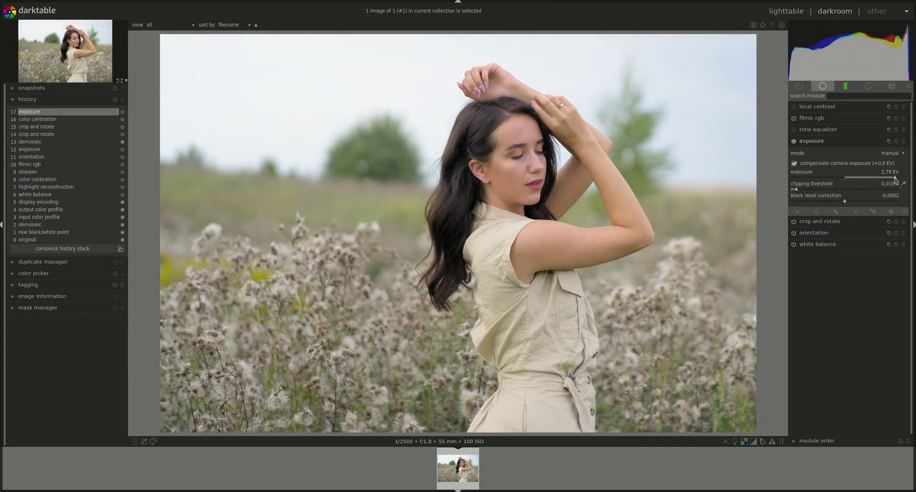
click(795, 264)
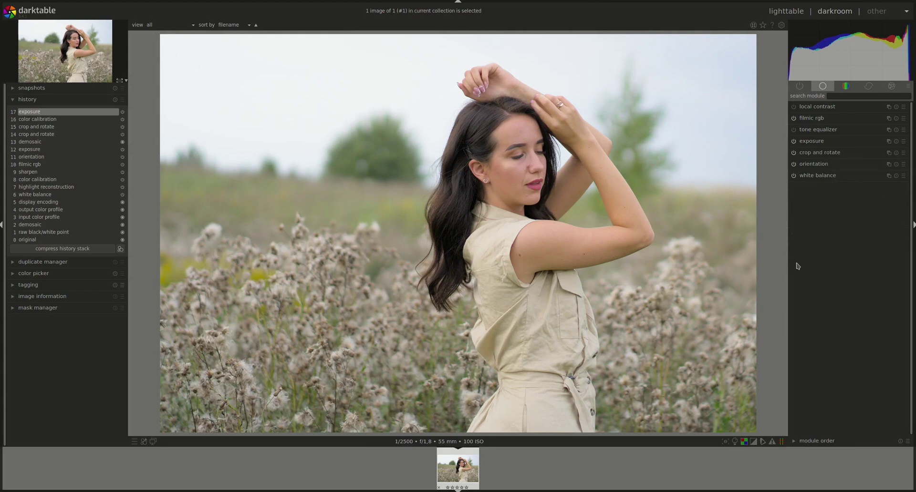
- Set filmic rgb's black relative exposure to -4.41 EV and its white relative exposure to +4.25 EV
click(815, 118)
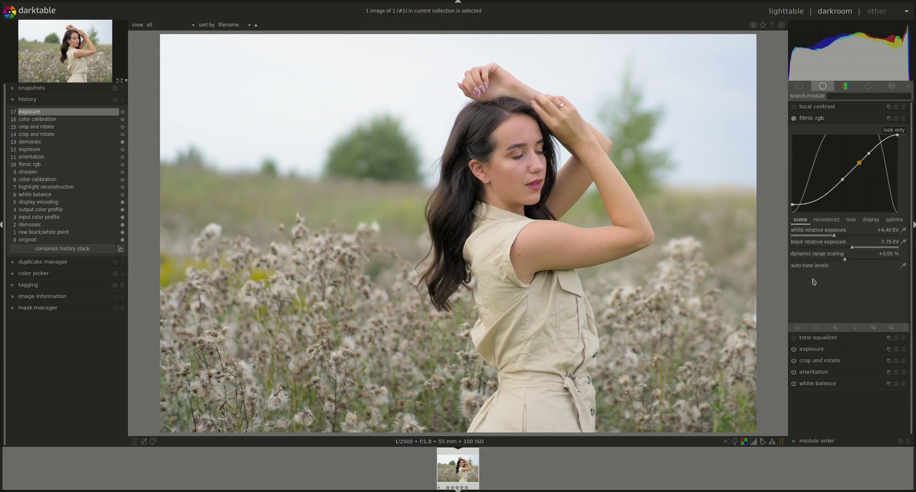
click(852, 248)
drag(852, 249, 892, 250)
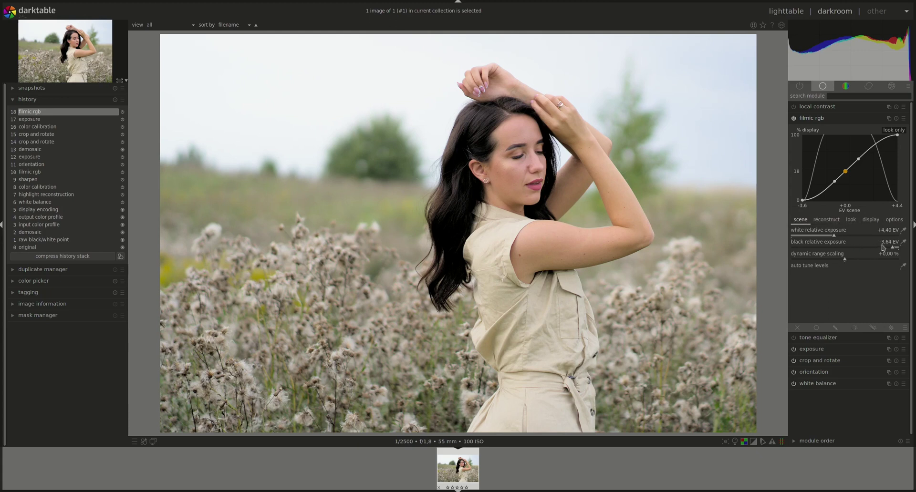
drag(892, 248, 880, 251)
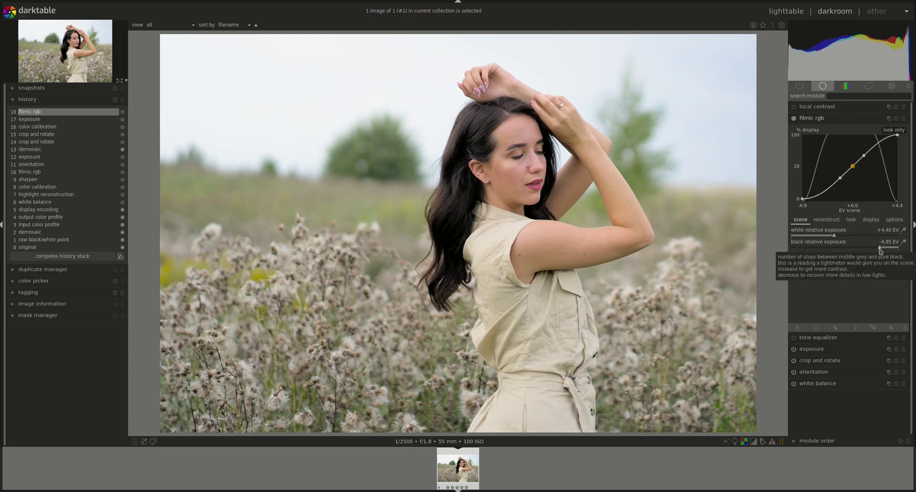
drag(881, 252, 884, 251)
scroll(882, 252, up, 1)
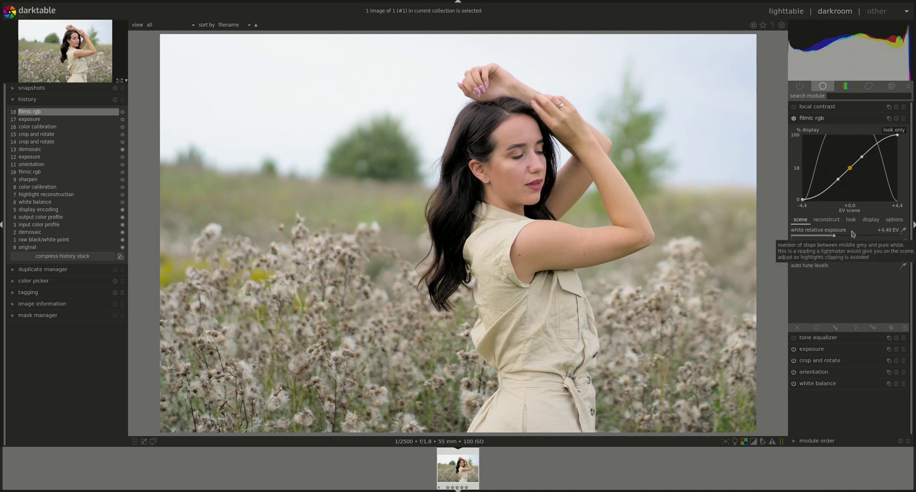
drag(834, 237, 830, 241)
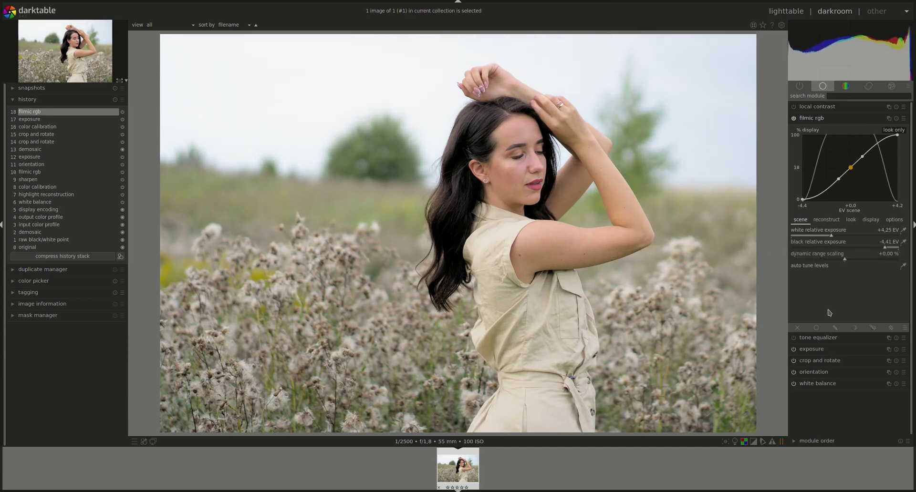
- Set filmic rgb's latitude to 40.64 % and its middle tones saturation to 6 %
click(851, 220)
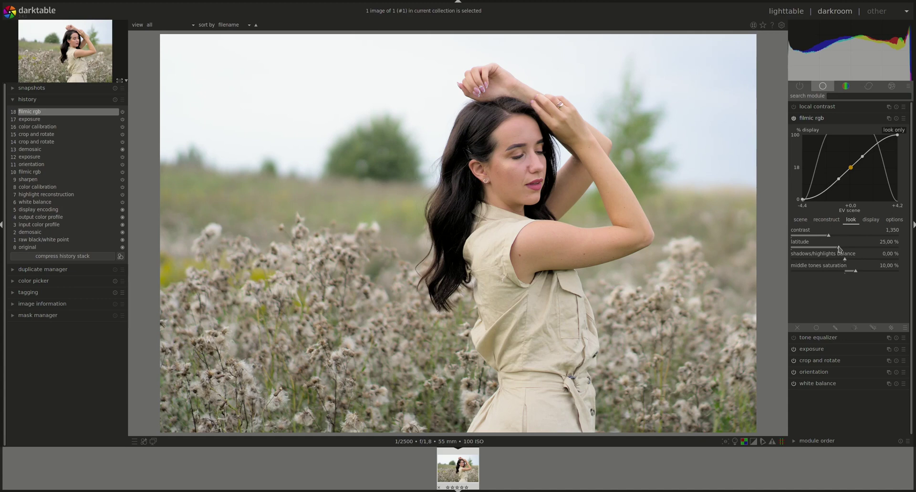
drag(839, 248, 878, 252)
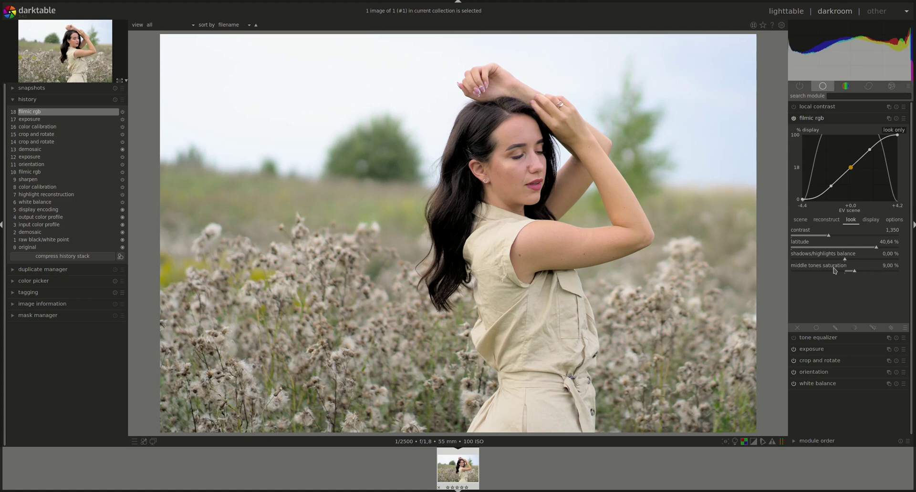
scroll(829, 269, down, 1)
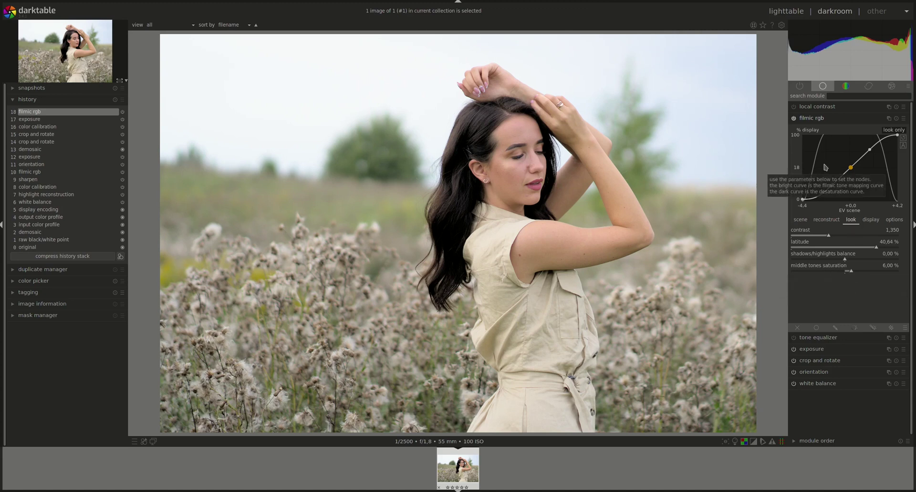
- Compare the photo before and after the filmic rgb adjustment by switching between the exposure and filmic rgb history states
click(37, 120)
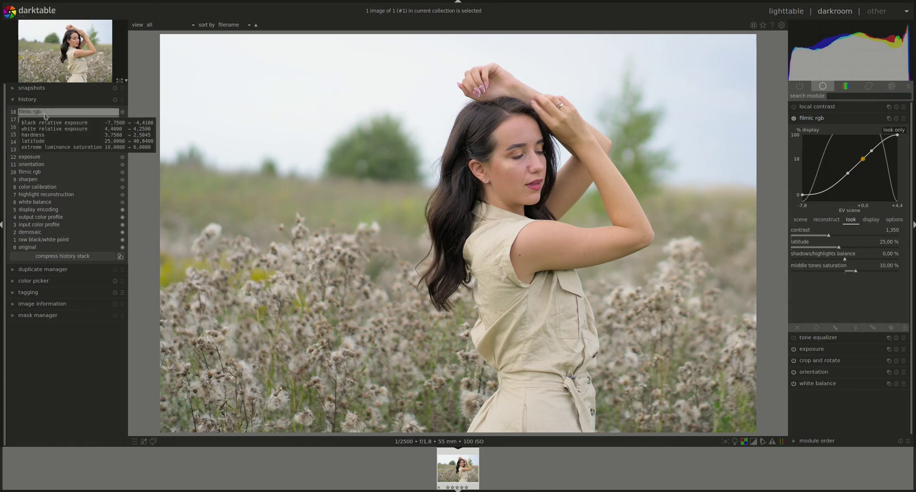
click(45, 113)
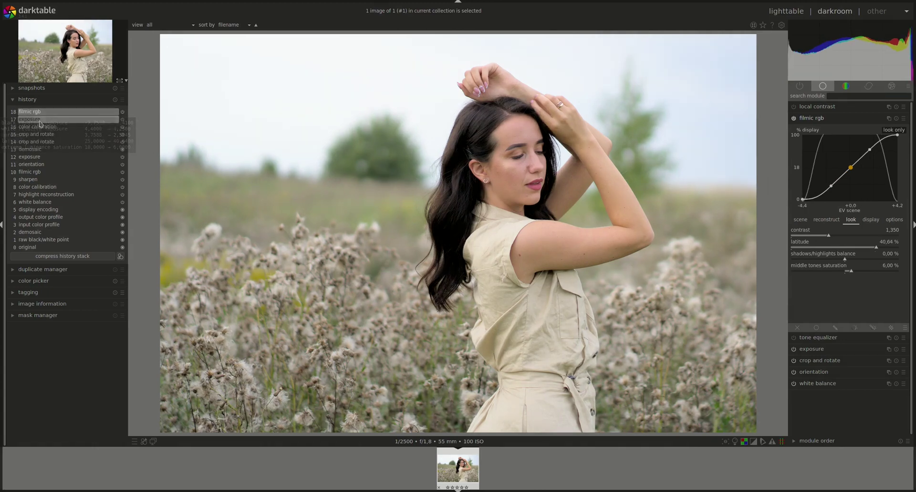
click(38, 122)
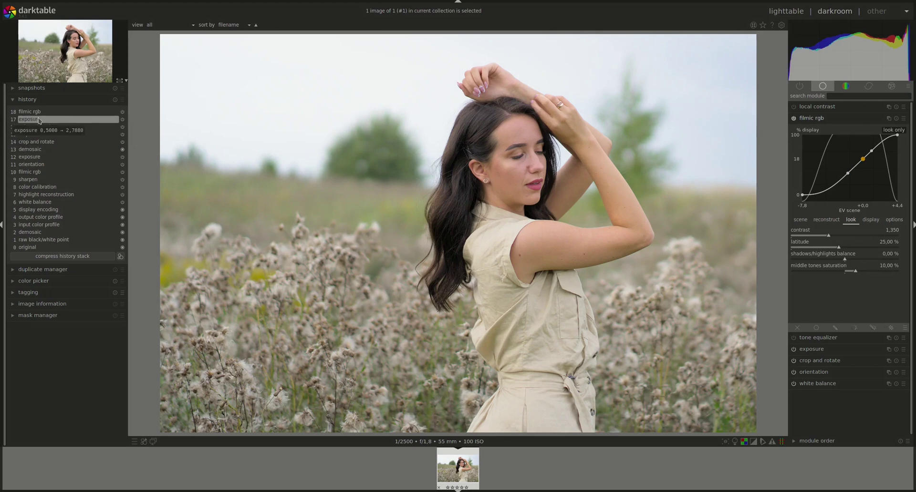
click(41, 114)
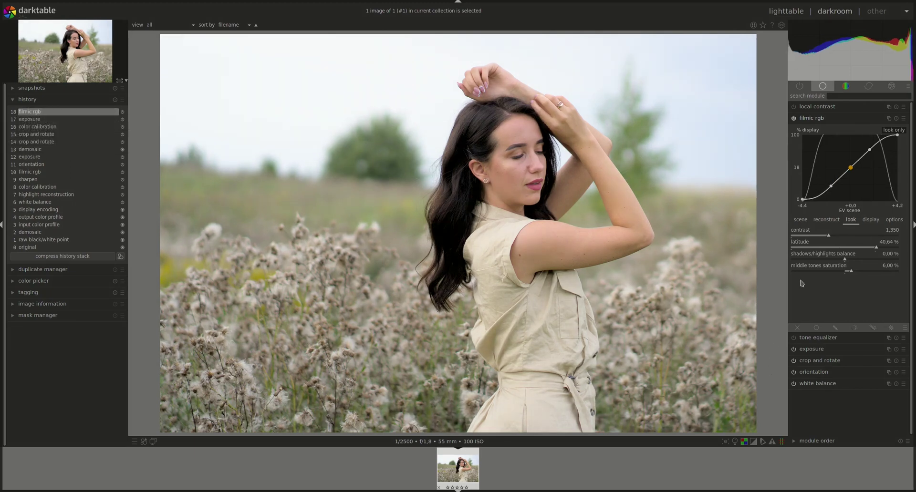
click(807, 119)
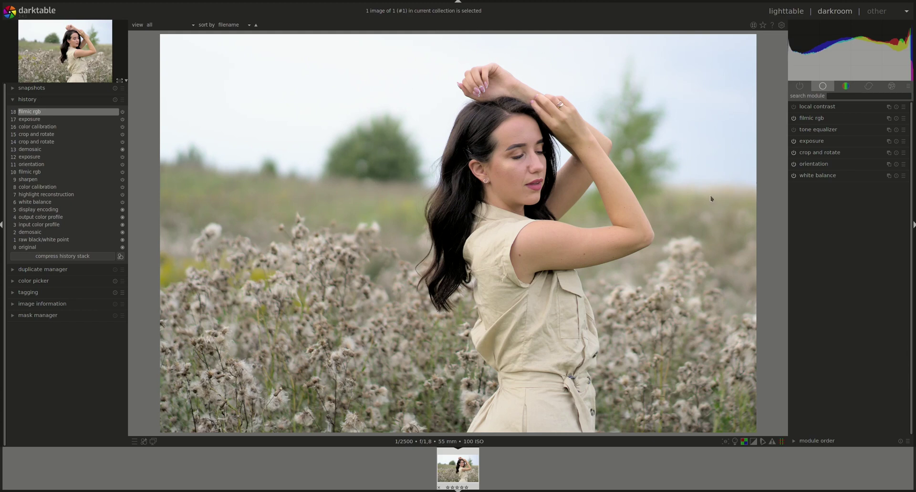
- Sample the background tree's hue in color zones and slightly lower the lightness of the greens
click(847, 88)
click(812, 108)
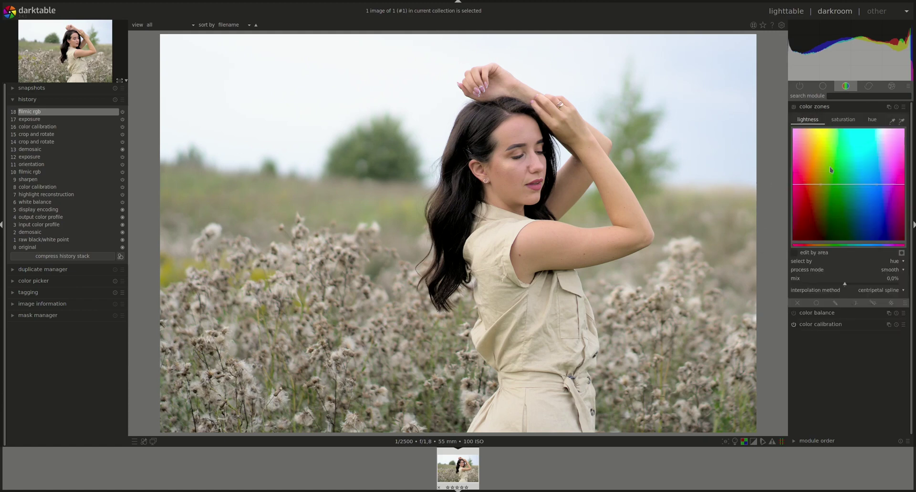
click(892, 121)
click(365, 151)
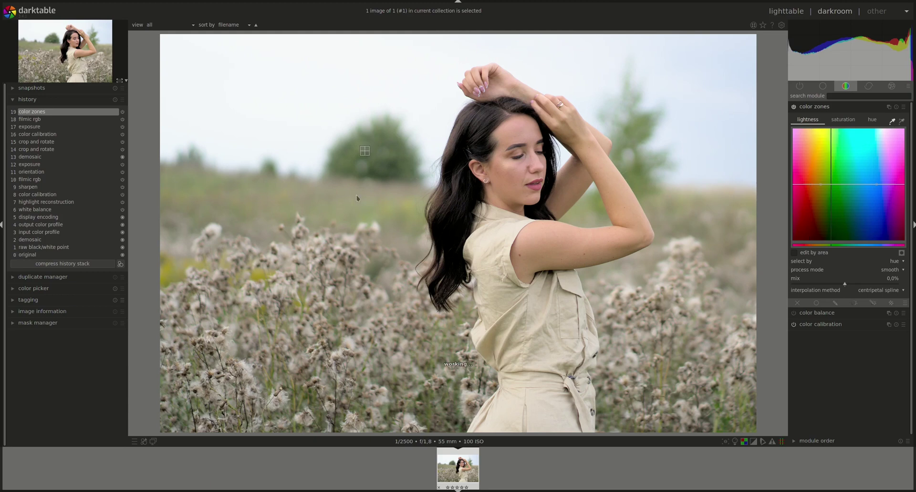
mouse_move(822, 186)
mouse_down()
mouse_move(832, 200)
mouse_move(831, 190)
mouse_up()
double_click(831, 187)
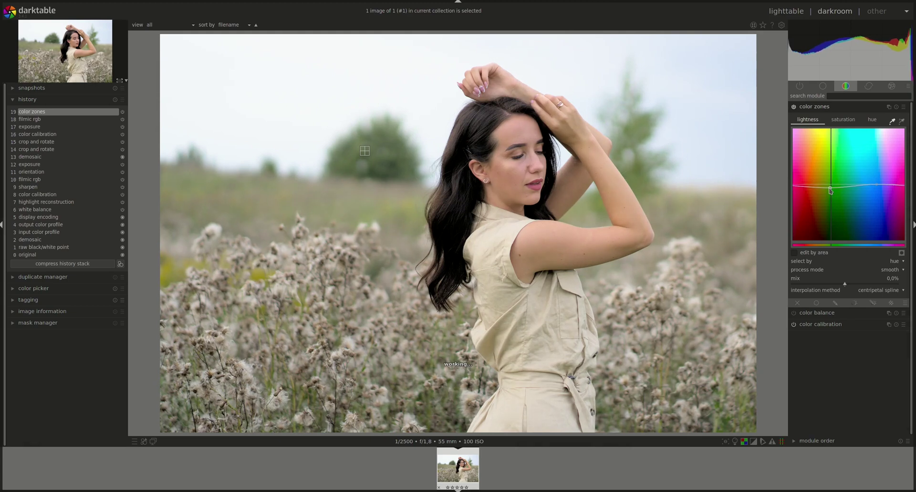
- Slightly lower the saturation of the greens in color zones and level the curve for the neighbouring hues
click(843, 120)
drag(823, 188, 835, 193)
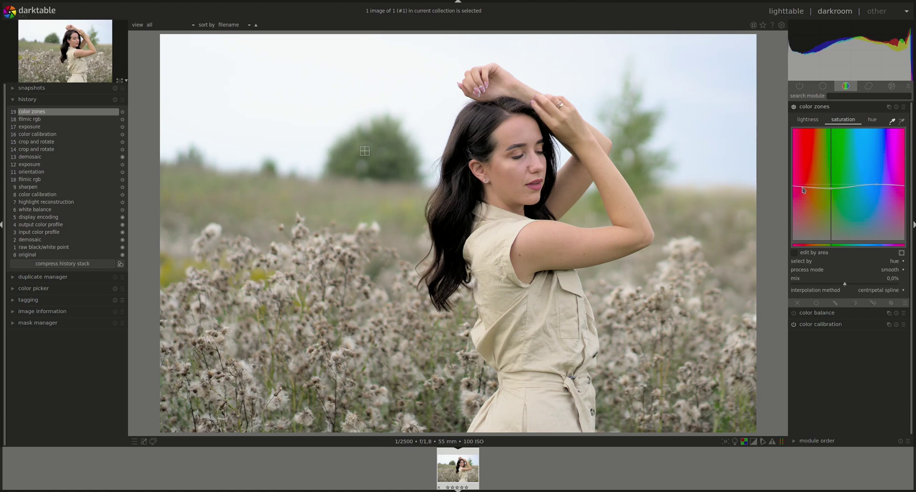
drag(803, 190, 854, 187)
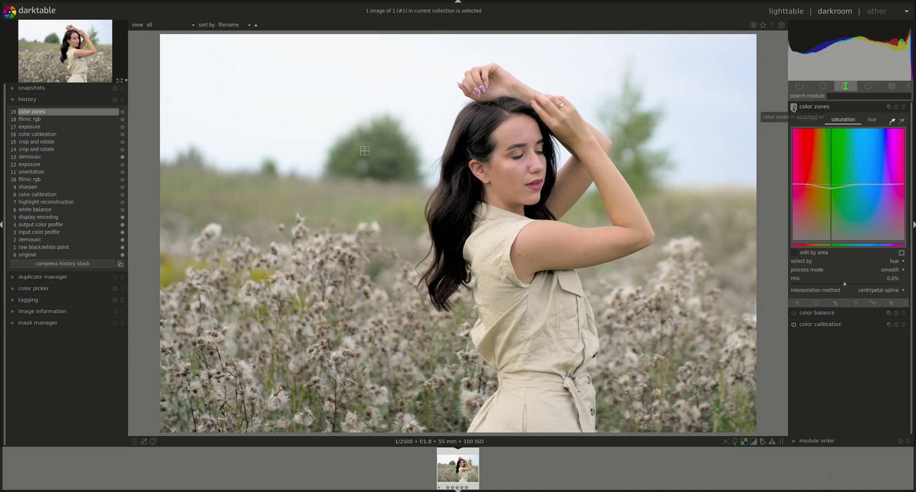
click(806, 107)
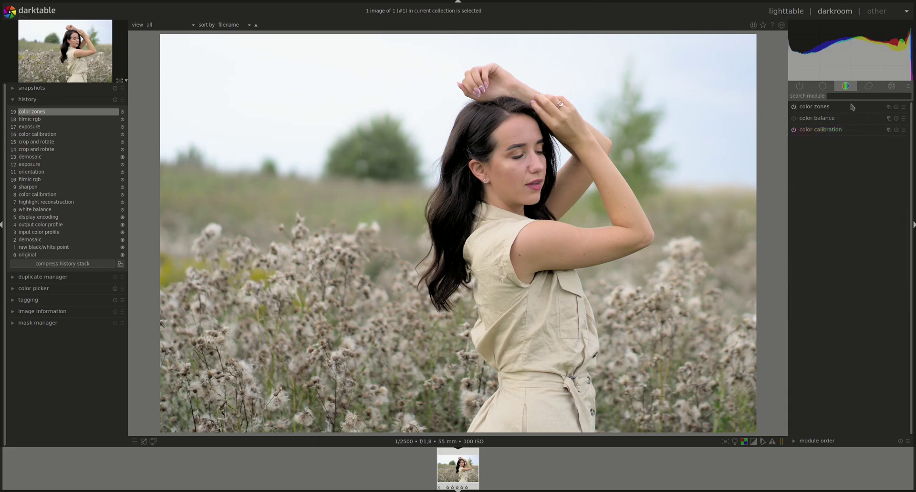
- Add a new color zones instance and draw a path mask around the lips with a reduced feather
click(888, 107)
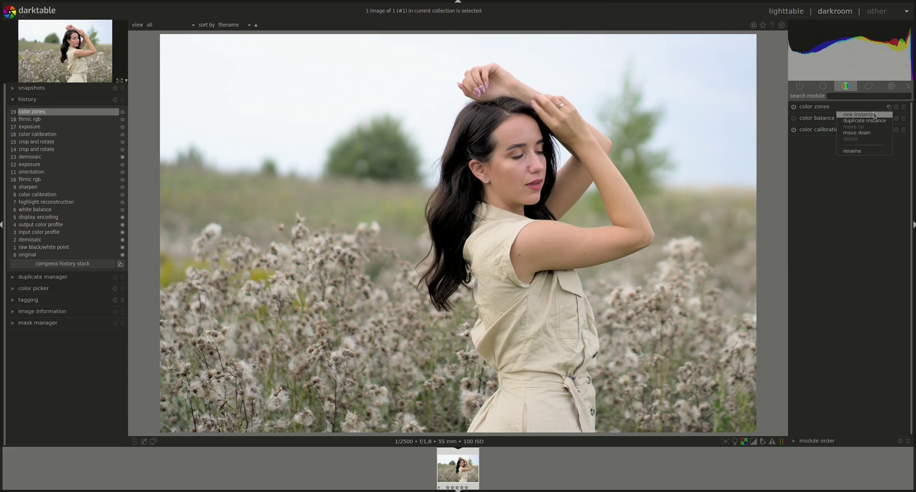
click(858, 114)
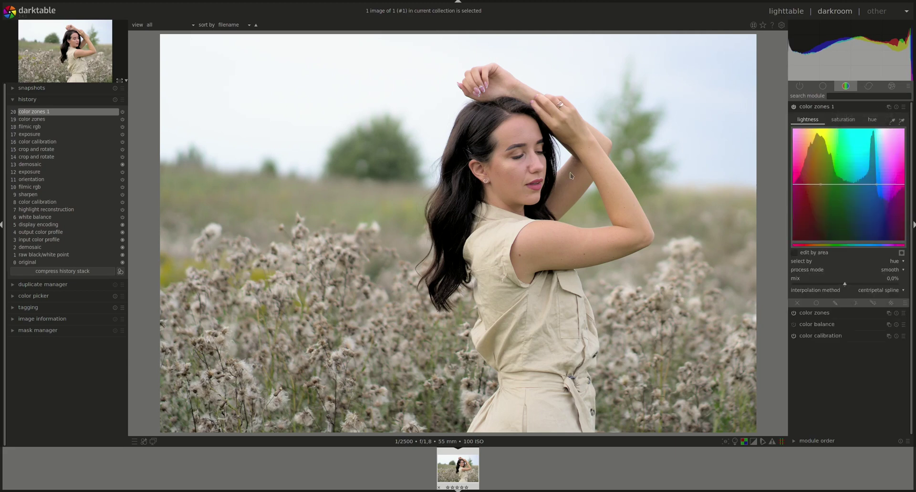
scroll(537, 181, up, 4)
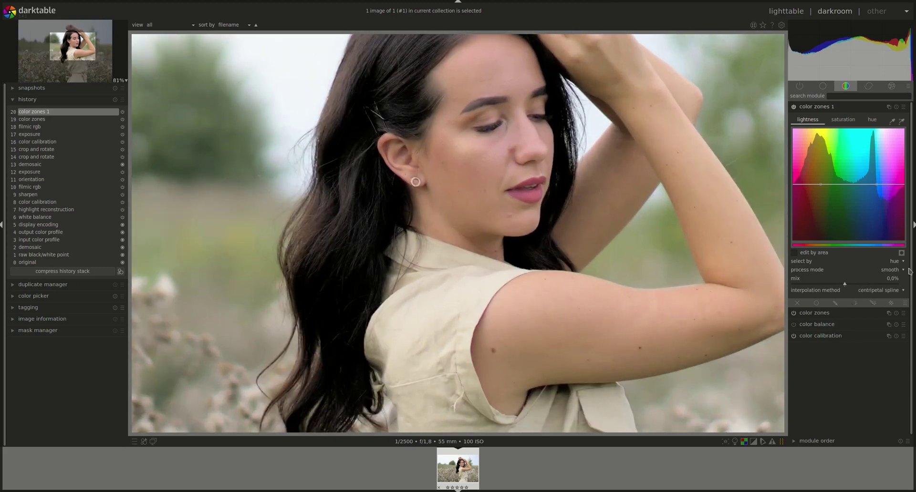
click(835, 303)
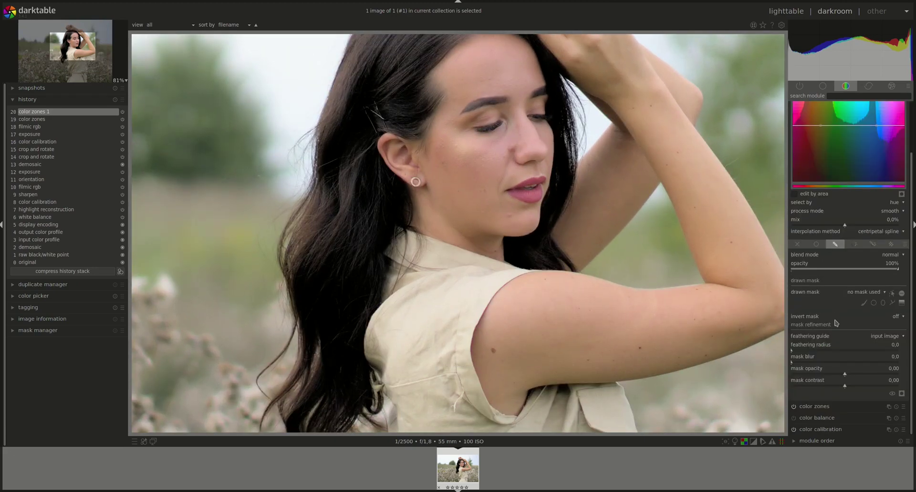
click(892, 303)
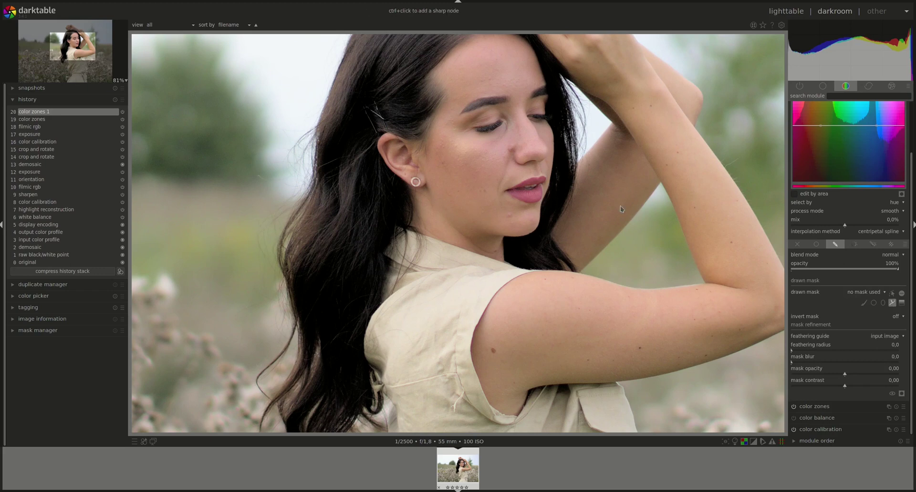
click(504, 191)
click(544, 177)
right_click(528, 204)
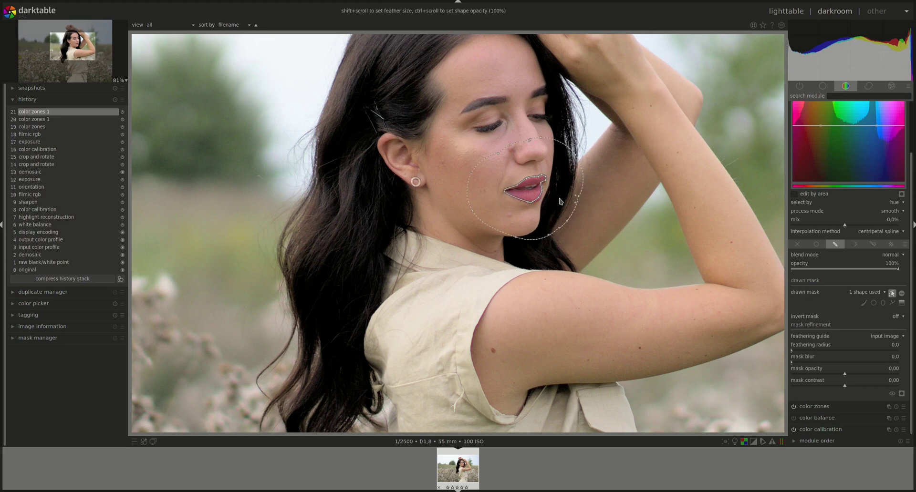
scroll(529, 190, down, 5)
scroll(528, 190, down, 6)
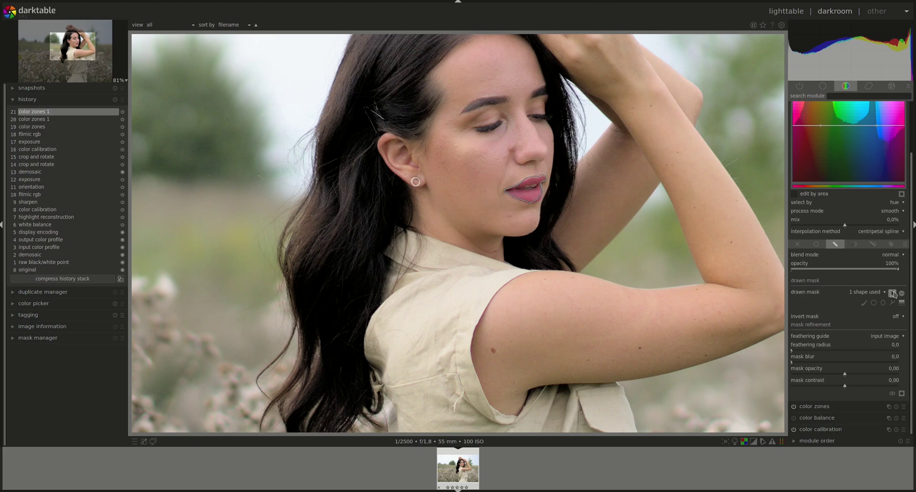
- Refine the lips mask with a feathering radius of 42.8 and a mask contrast of 0.62, checking it in the mask display
click(901, 394)
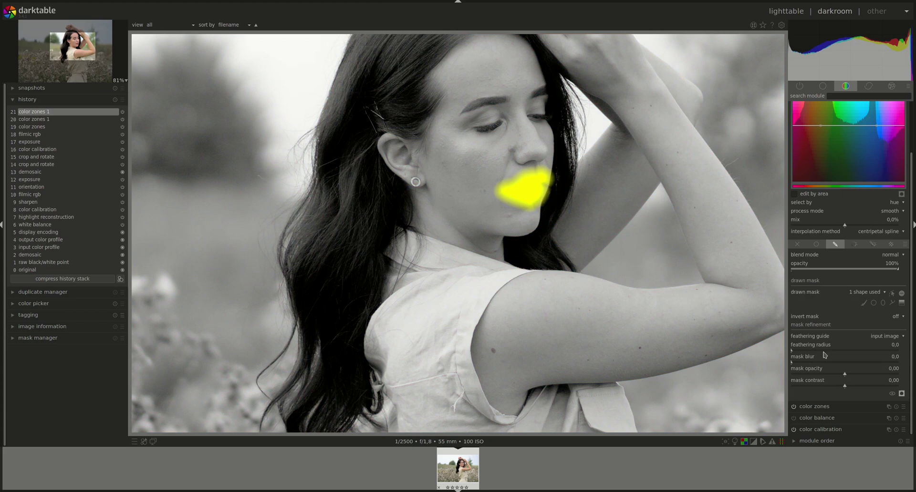
drag(793, 353, 802, 353)
drag(845, 388, 877, 389)
drag(802, 353, 809, 354)
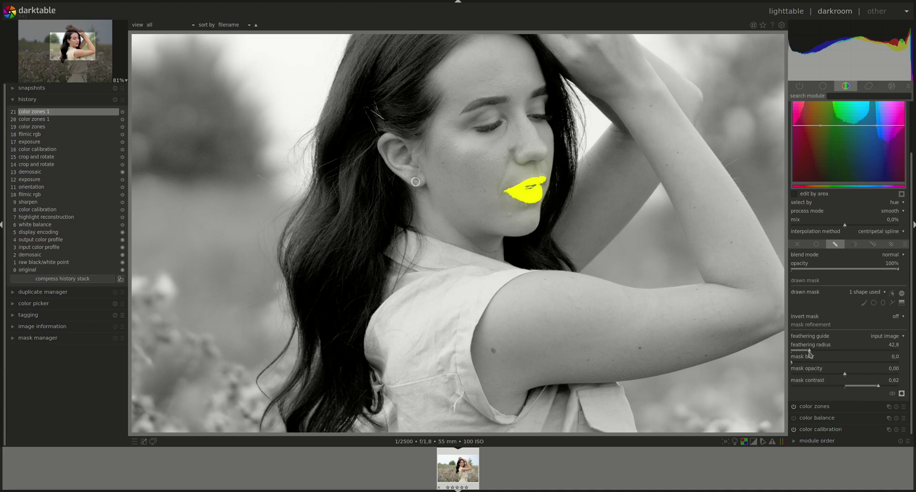
click(901, 393)
- Raise the saturation of the reds in the masked color zones instance and compare the lips with the effect off and on
scroll(913, 274, up, 3)
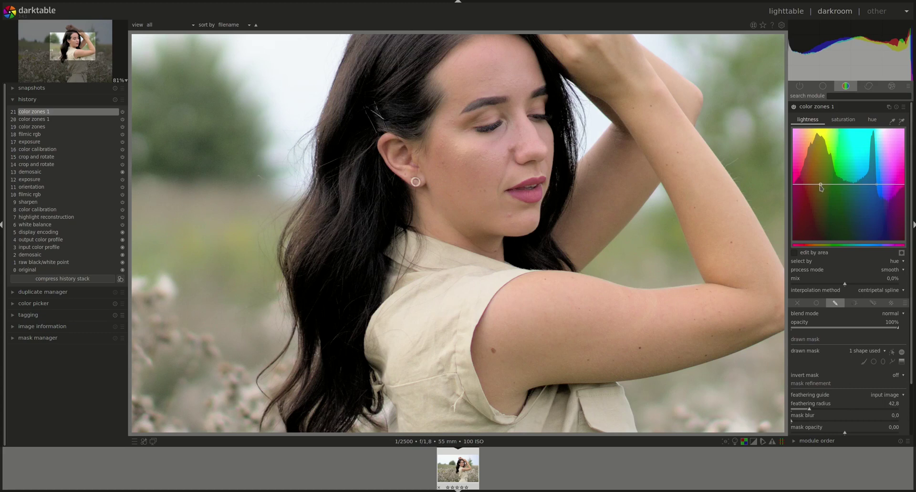
mouse_move(800, 185)
mouse_down()
mouse_move(809, 184)
mouse_move(793, 176)
mouse_move(830, 183)
mouse_move(820, 185)
mouse_up()
click(839, 119)
click(807, 109)
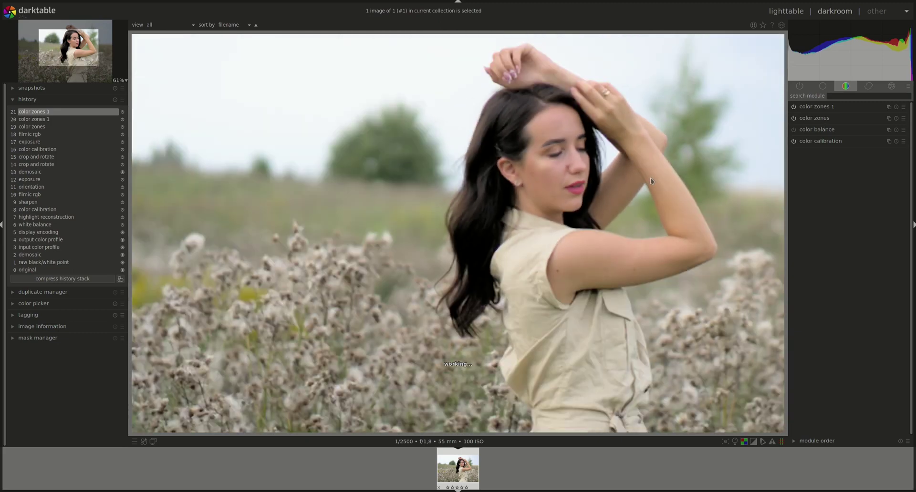
scroll(651, 177, down, 2)
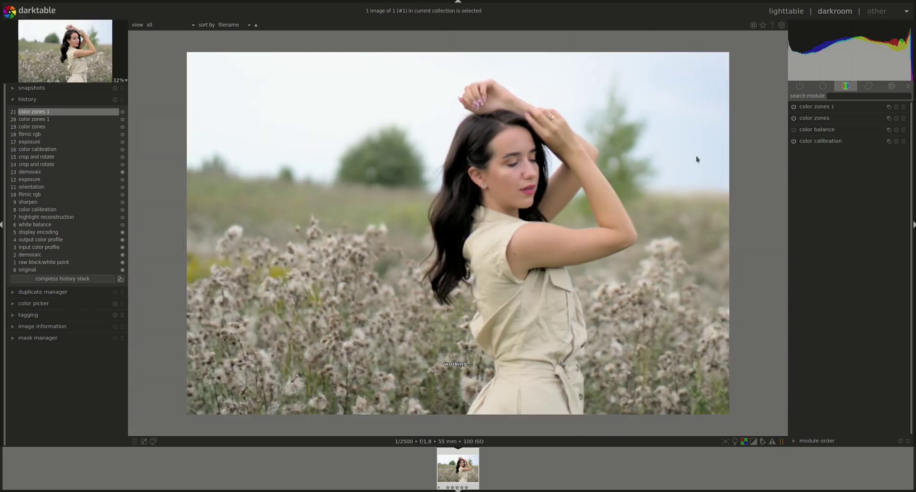
click(793, 108)
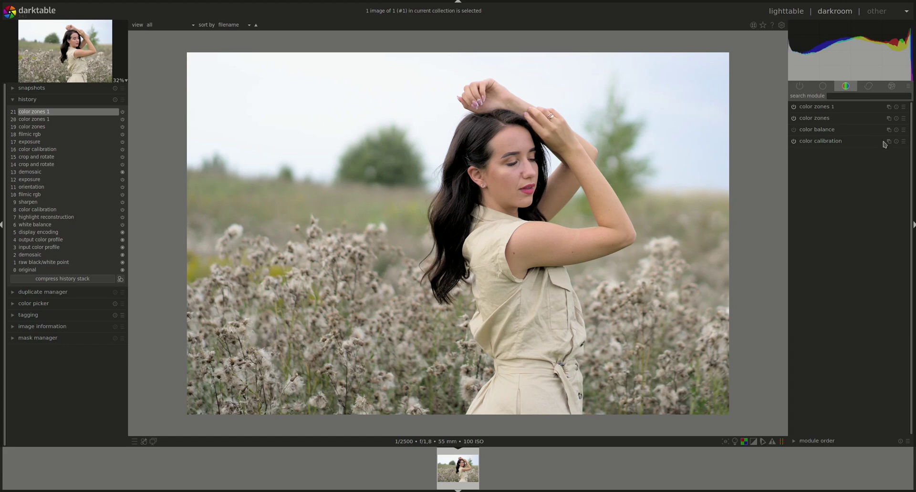
- Lower the fine luma detail and slightly raise the coarse luma contrast in the contrast equalizer
click(891, 85)
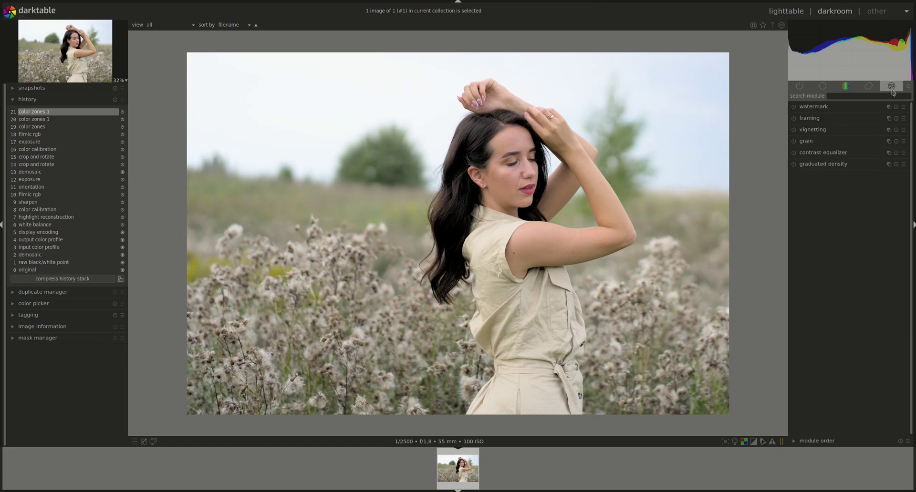
click(828, 154)
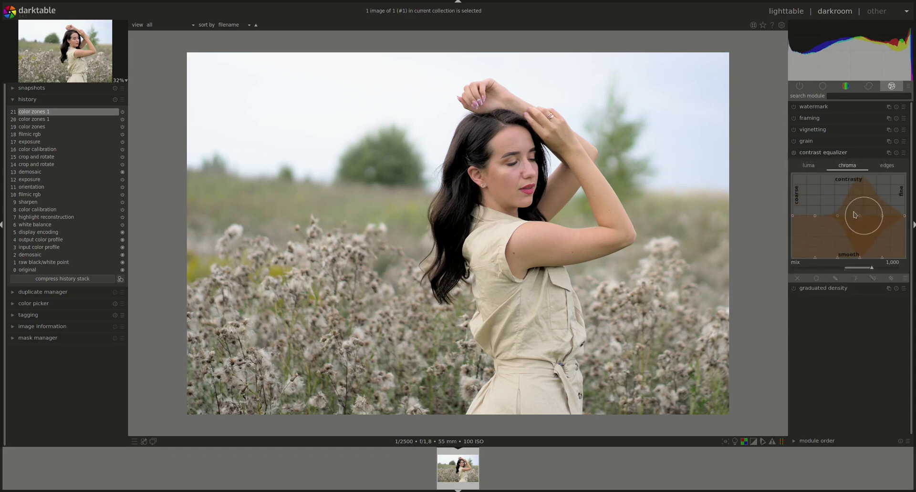
click(808, 165)
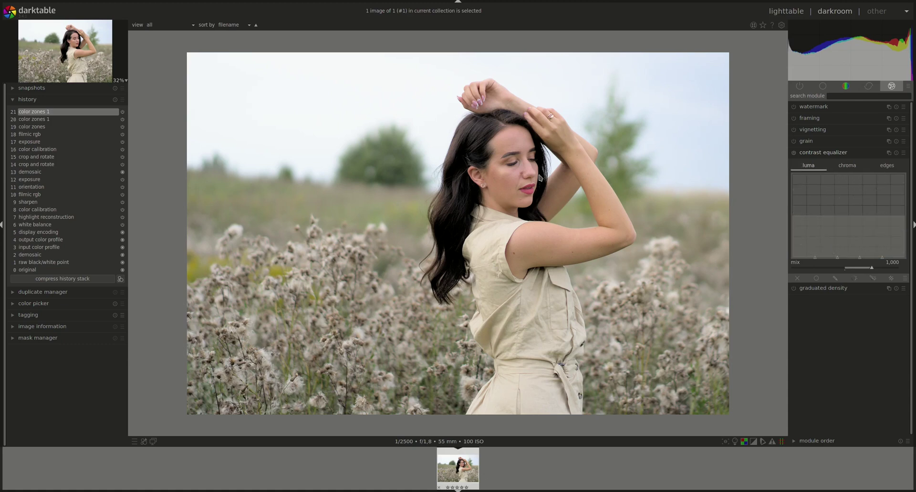
scroll(527, 179, up, 4)
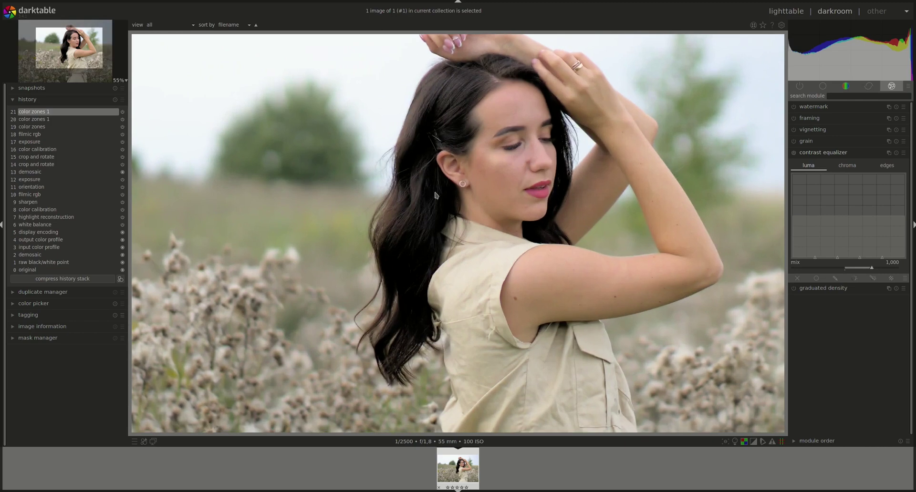
scroll(422, 217, down, 1)
scroll(420, 216, down, 2)
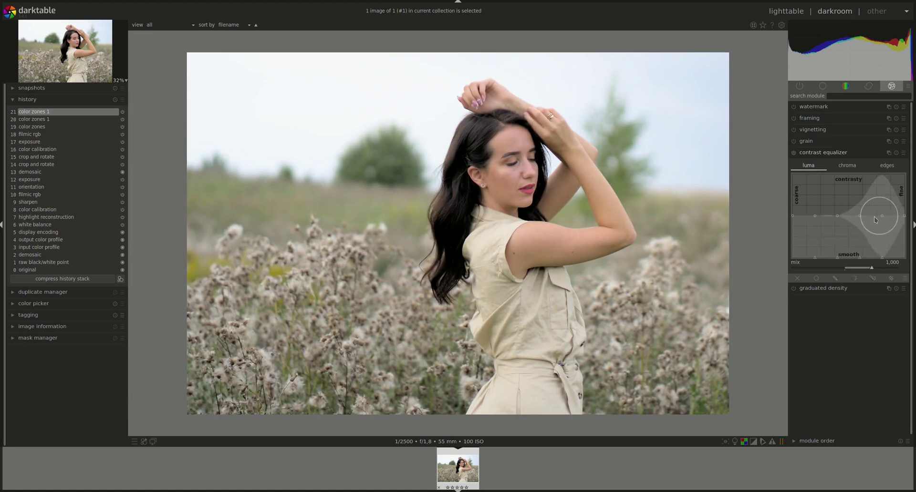
mouse_move(900, 218)
mouse_down()
mouse_move(875, 222)
mouse_move(894, 227)
mouse_up()
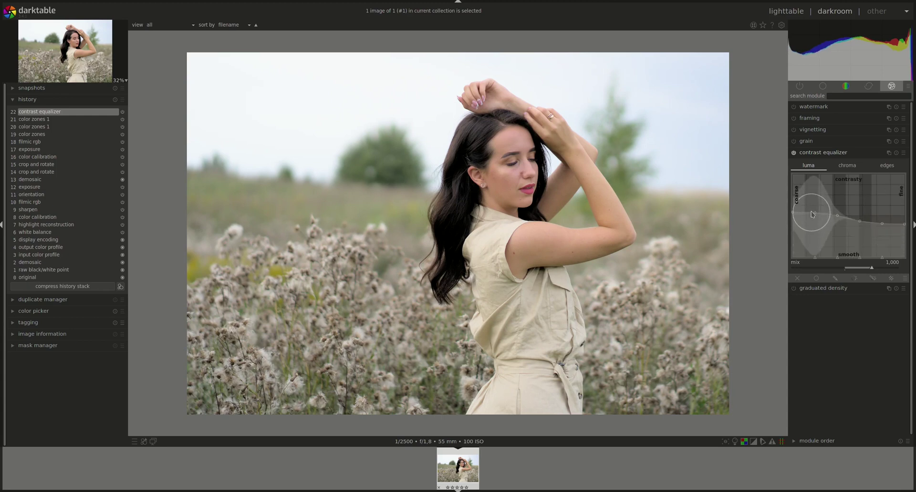
drag(798, 214, 796, 212)
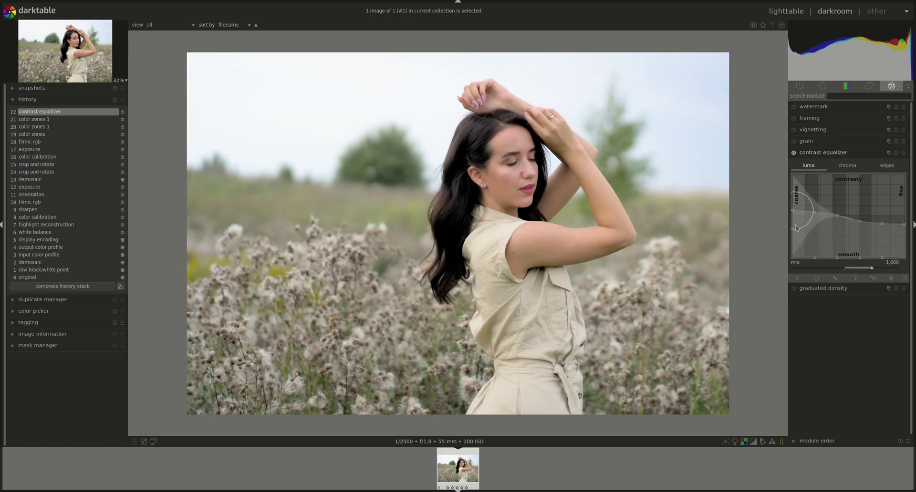
click(816, 154)
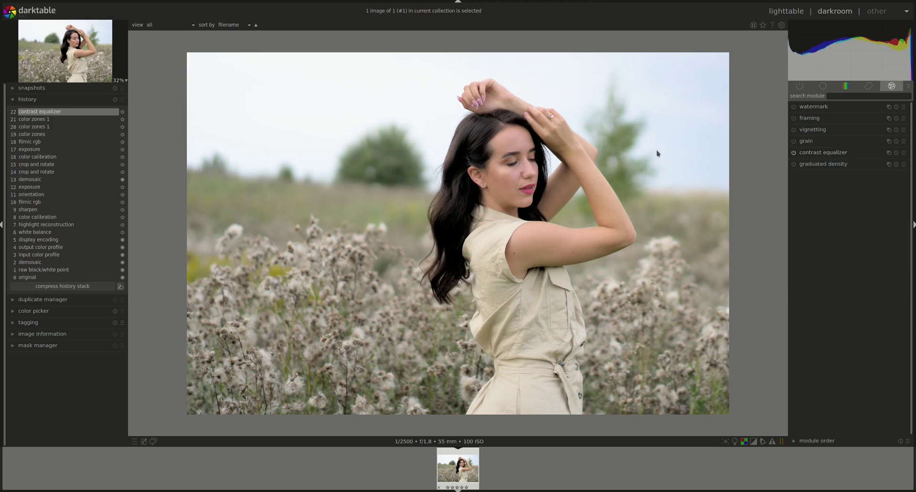
- Compare the photo before and after the contrast equalizer using the edit history, and inspect the softened face up close
click(61, 120)
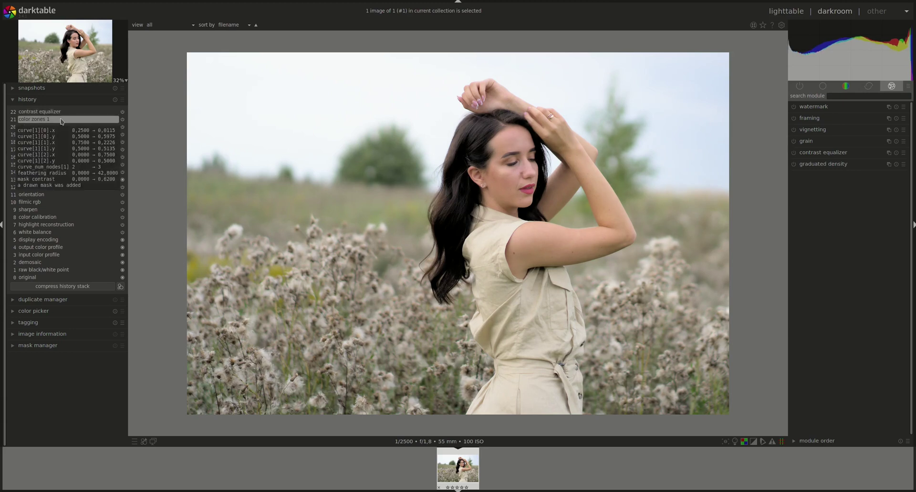
click(63, 113)
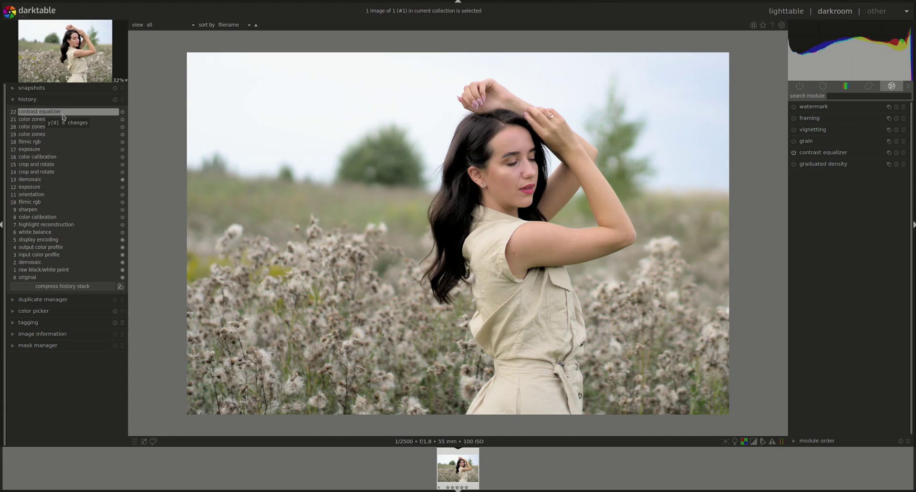
click(59, 119)
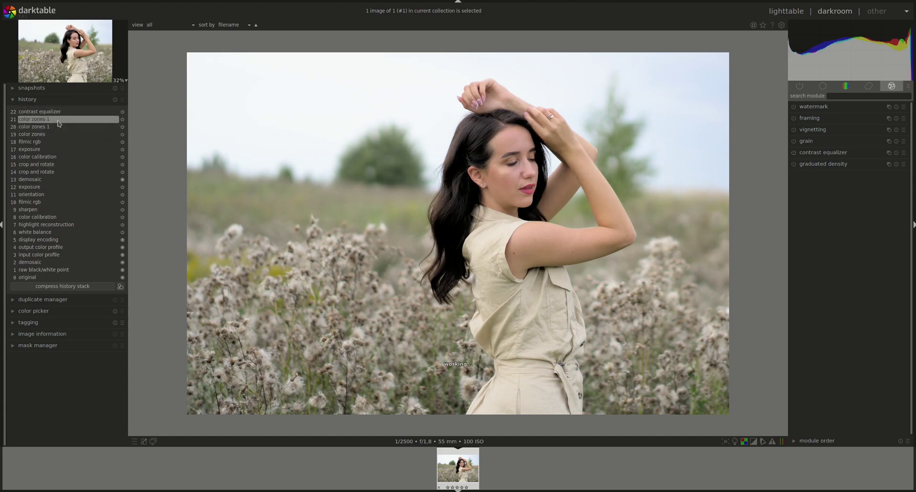
click(62, 112)
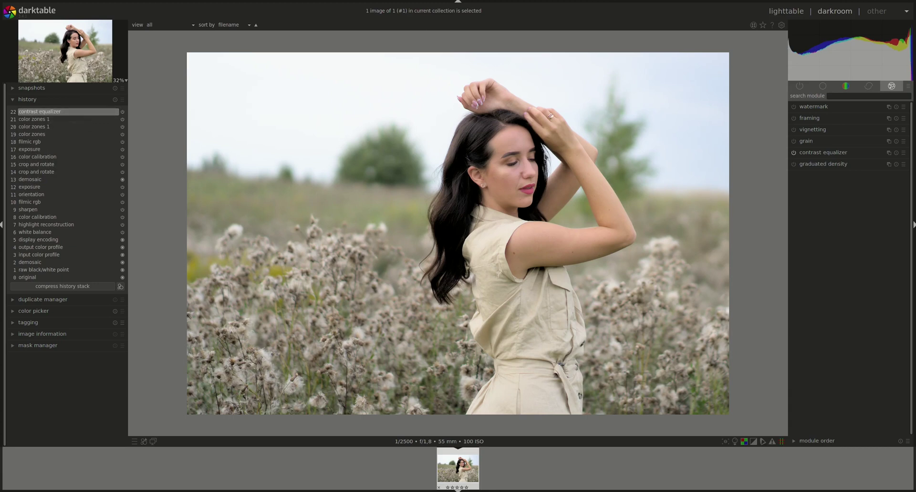
scroll(544, 157, up, 3)
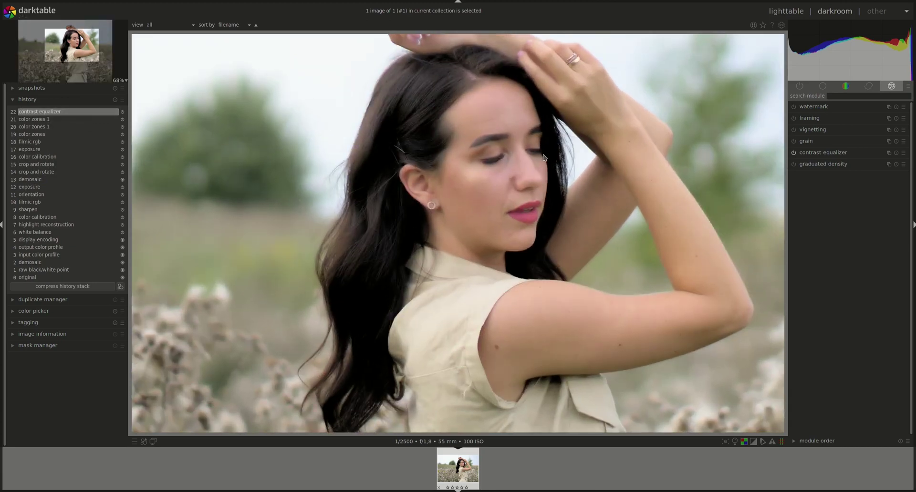
scroll(544, 157, down, 3)
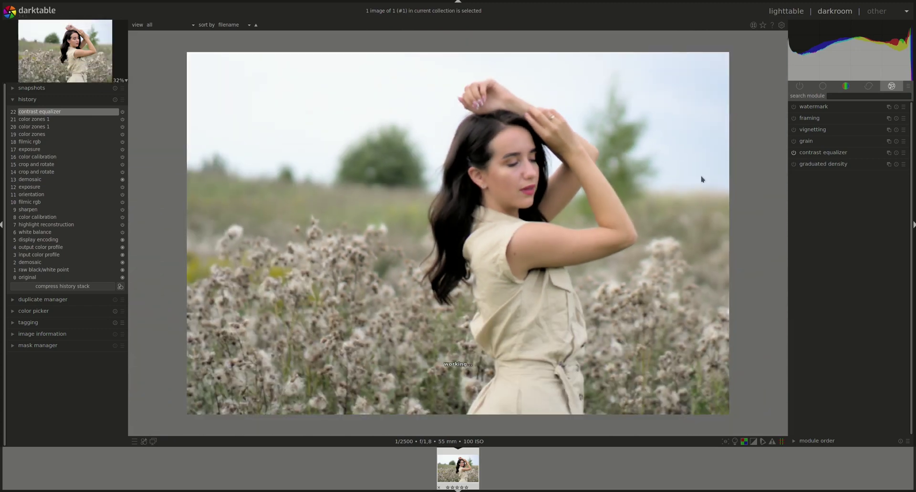
- Reduce the contrast equalizer's mix to 0.601 and compare the photo with the effect off and on
click(819, 155)
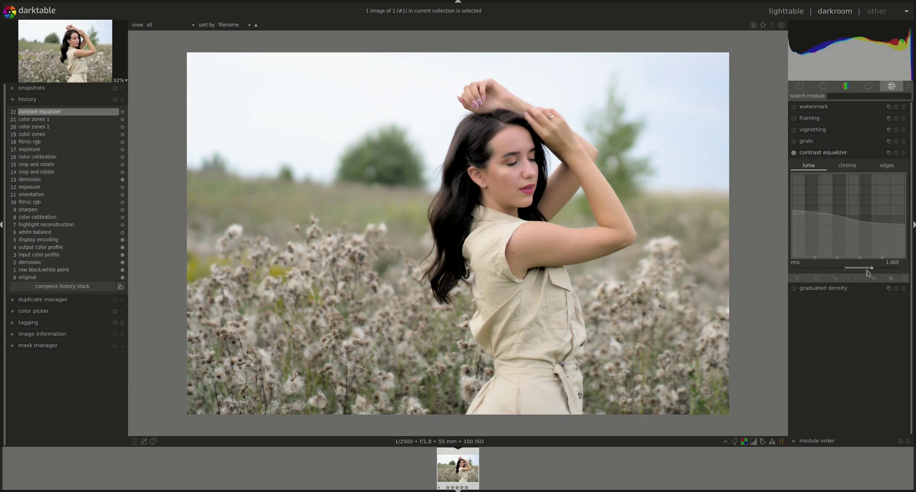
drag(873, 271, 860, 270)
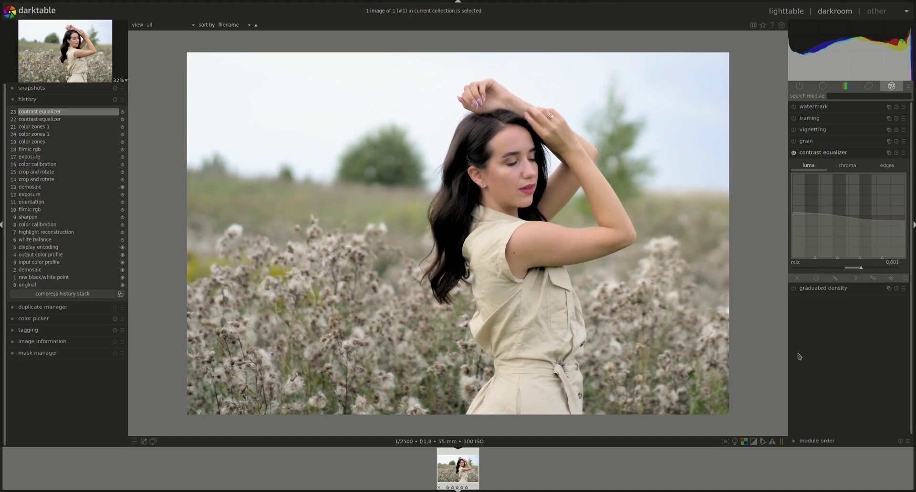
click(793, 153)
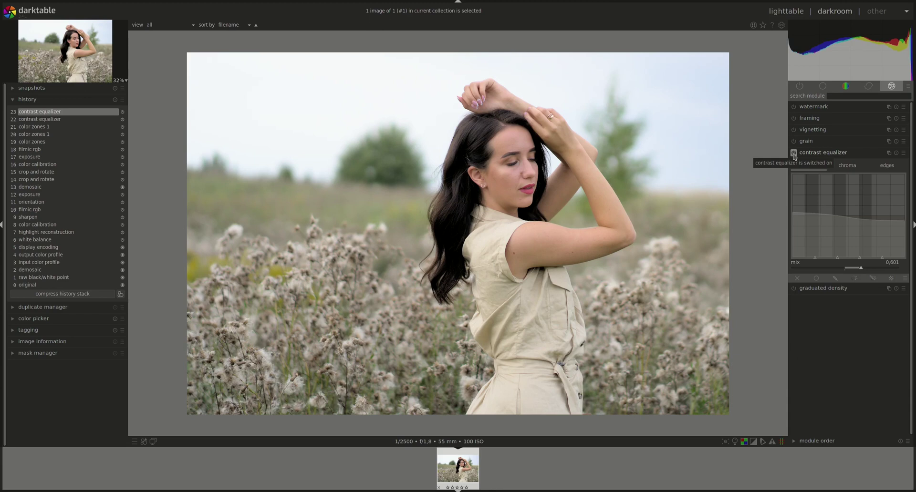
click(827, 154)
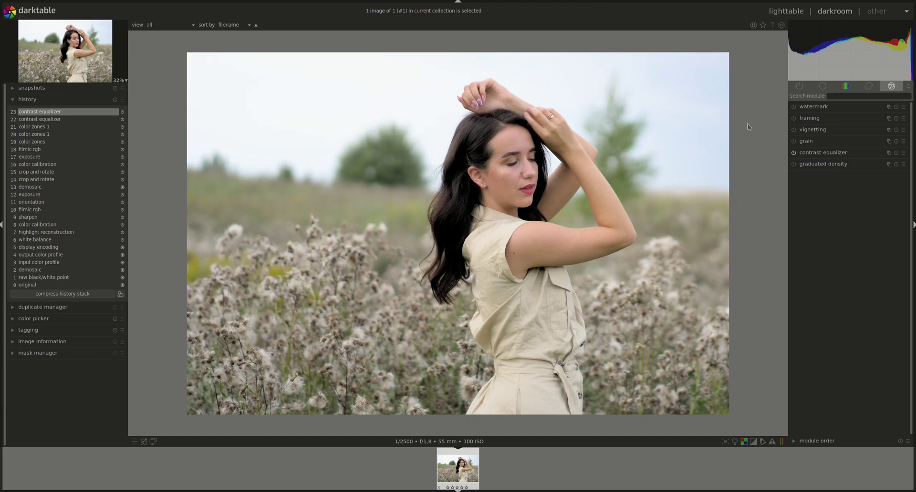
- Add vignetting centred on the woman at 0.185 horizontal and 0.027 vertical, with scale 70.96% and width/height ratio 1.092
click(811, 130)
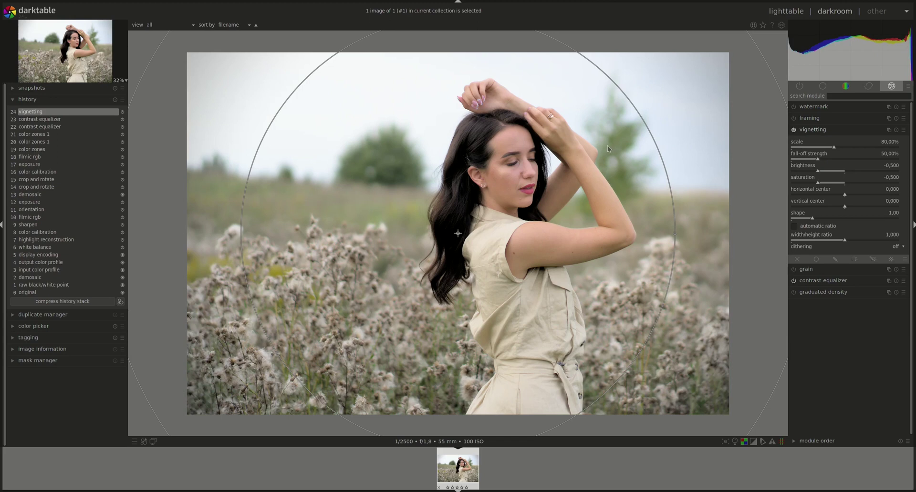
scroll(532, 108, down, 2)
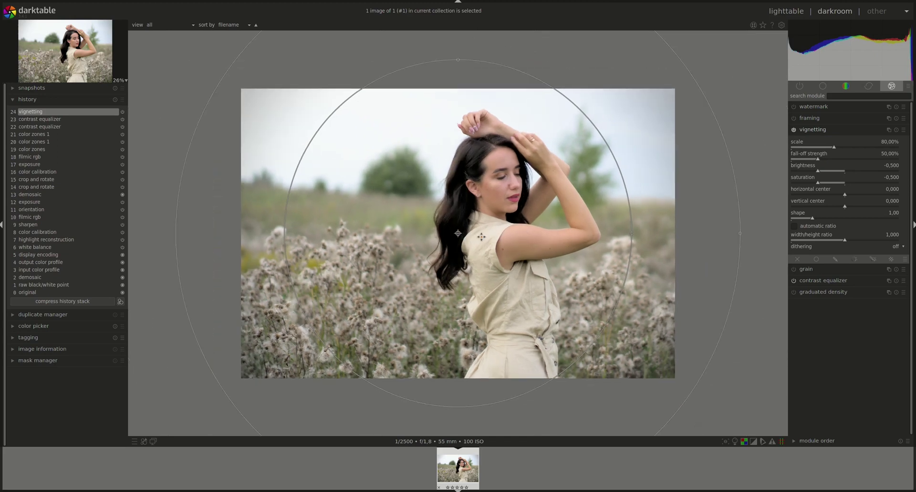
drag(458, 233, 497, 237)
drag(498, 63, 498, 98)
drag(671, 237, 652, 236)
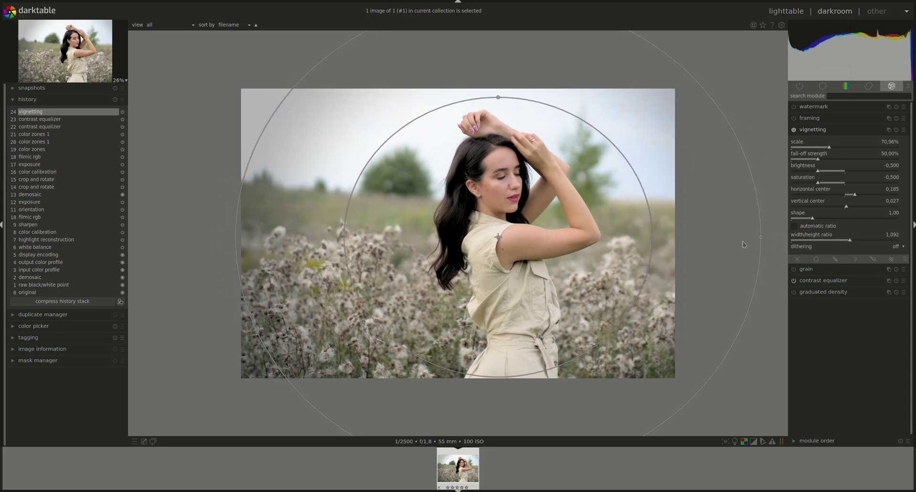
- Collapse the vignetting settings and compare the photo with the vignette off and on
click(817, 130)
click(793, 130)
click(794, 131)
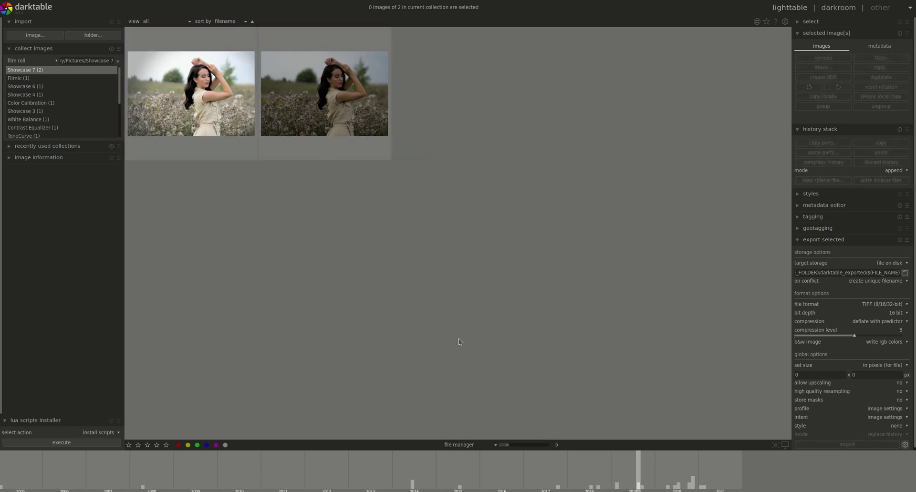
- Show the edited portrait and the unedited version side by side in the lighttable's culling view with two images
key(x)
key(x)
key(x)
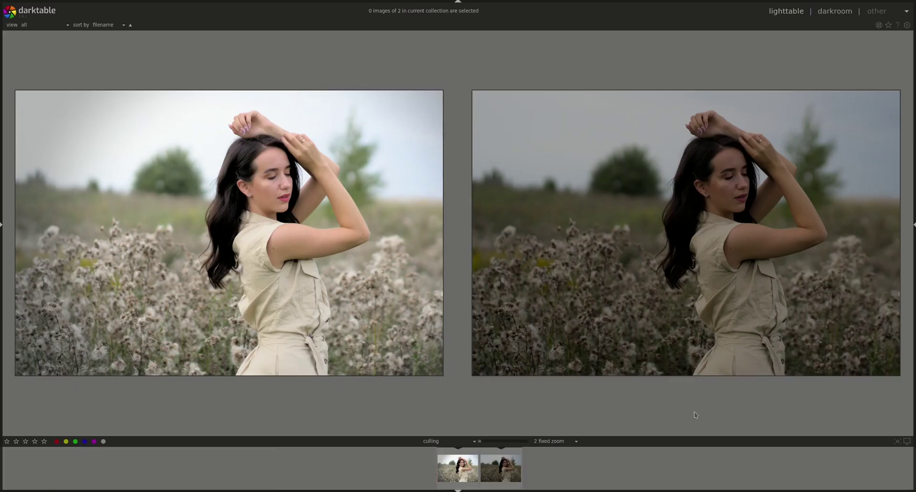